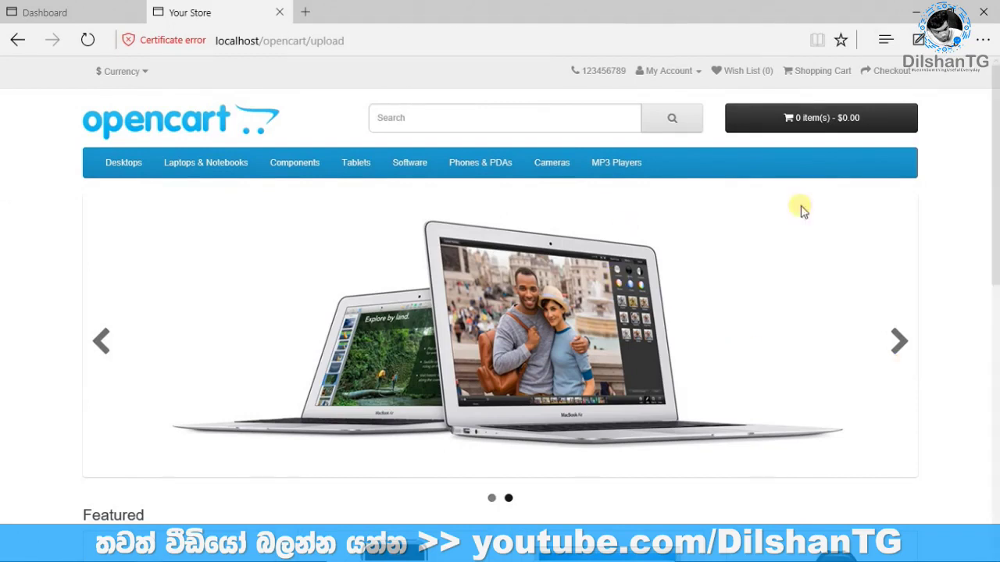
Step: Look over the storefront home page and the admin dashboard, comparing the two
left_click_drag(996, 134, 996, 414)
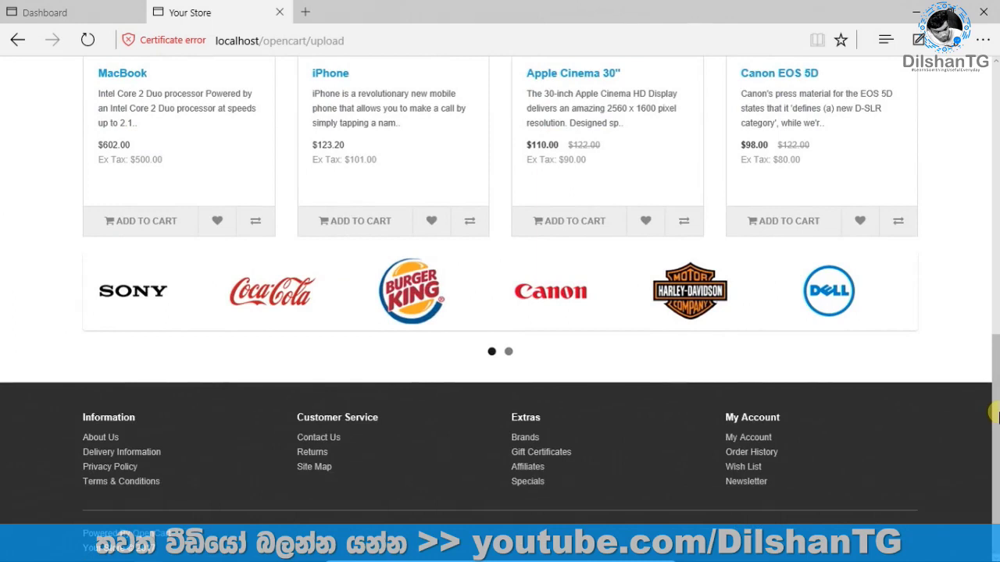
left_click_drag(996, 414, 996, 137)
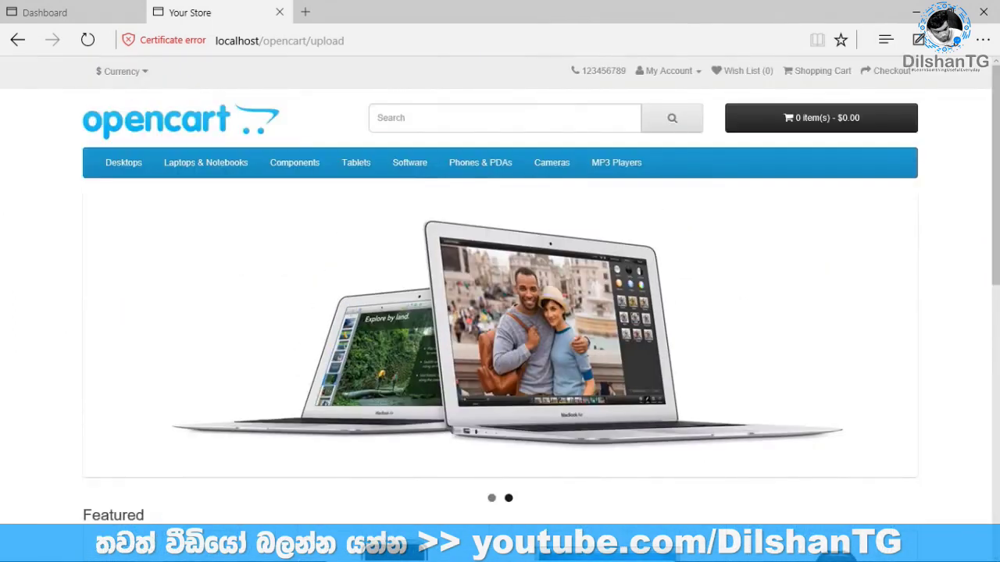
left_click(75, 12)
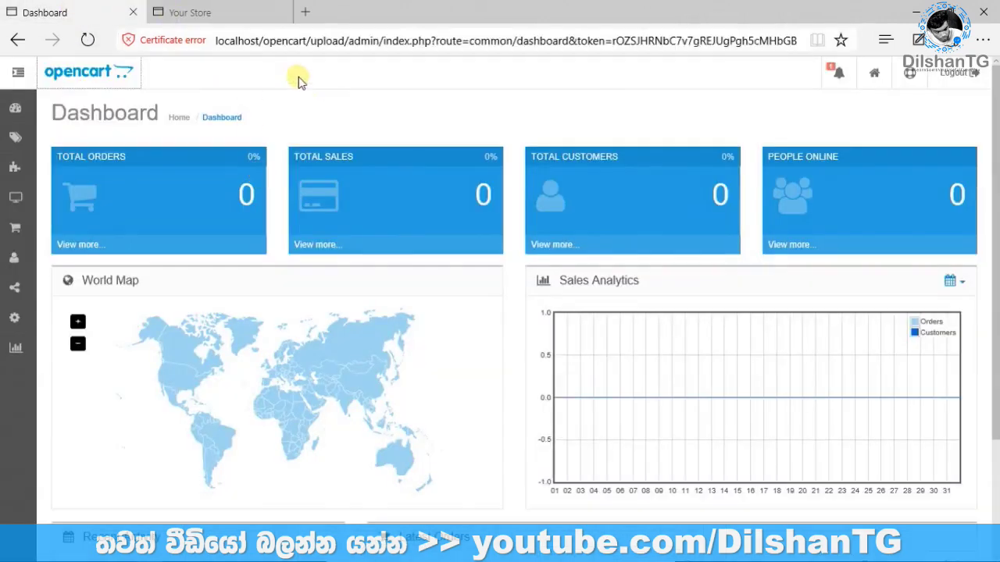
left_click(301, 40)
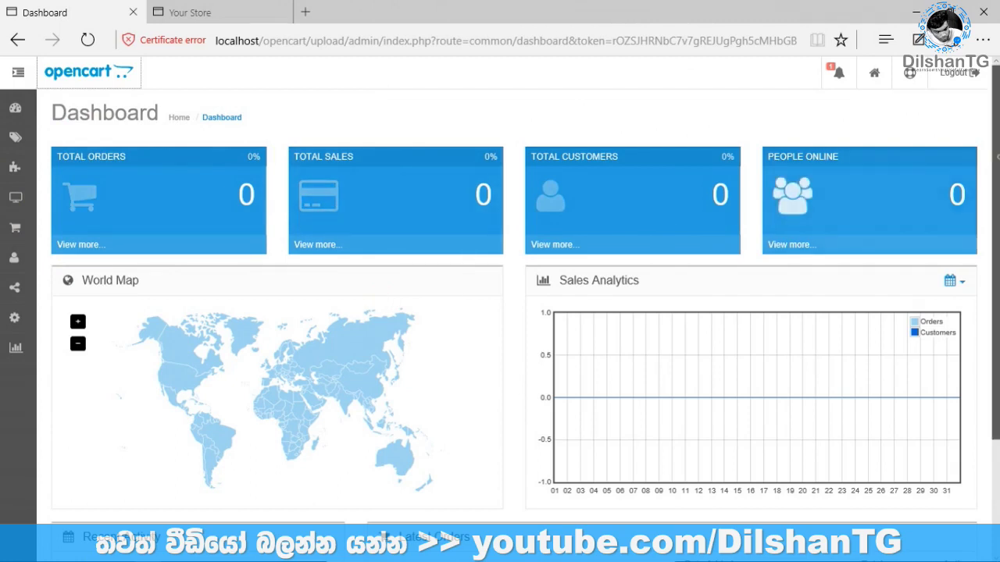
scroll(516, 297, "down", 2)
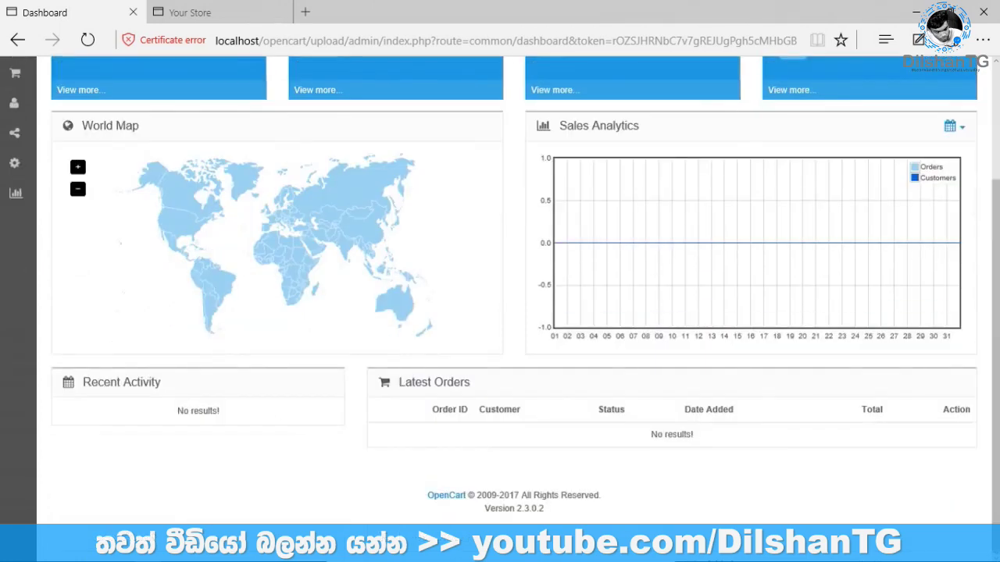
scroll(515, 296, "up", 2)
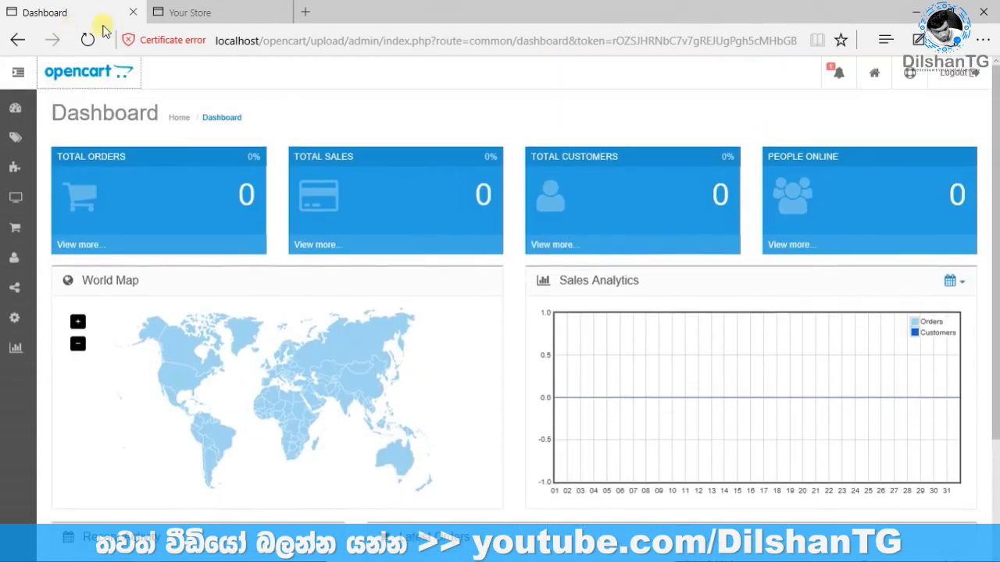
left_click(179, 14)
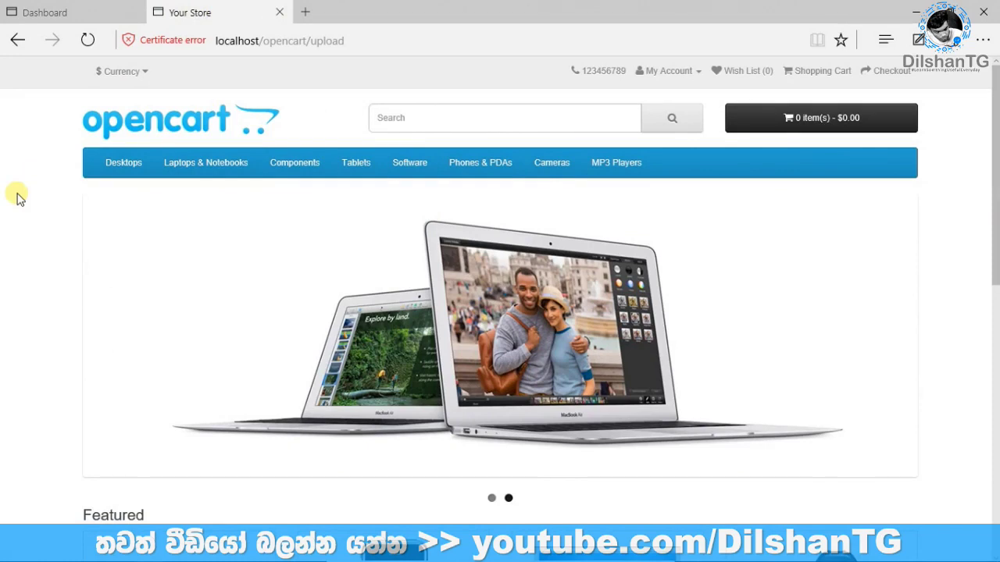
left_click(53, 9)
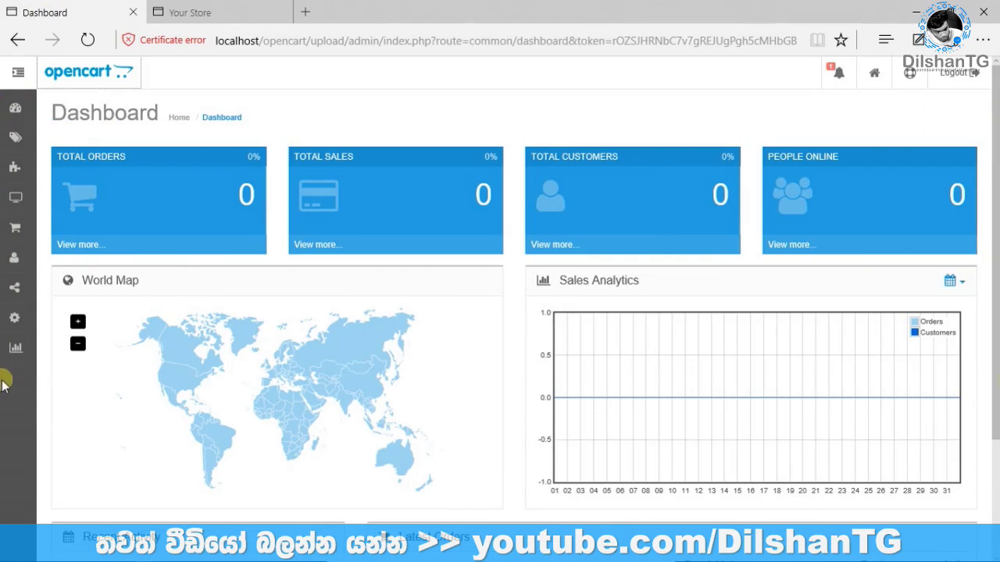
Step: Open the default store's settings for editing and show its image options
mouse_move(17, 327)
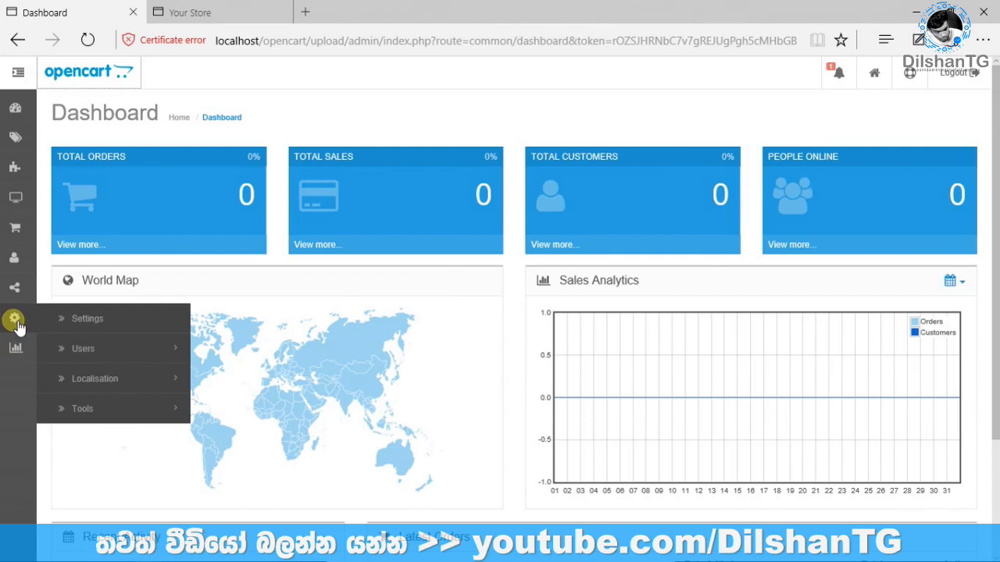
left_click(95, 321)
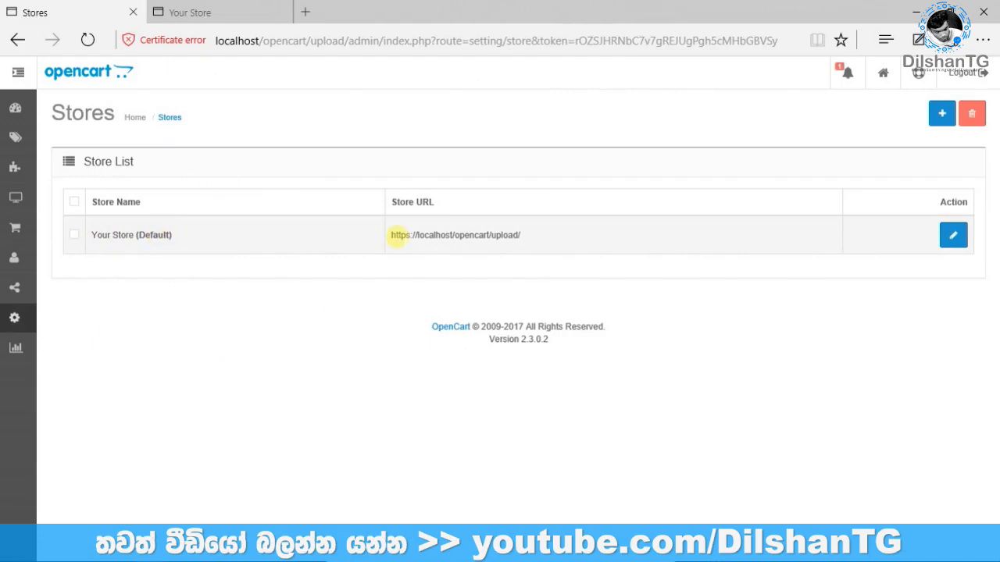
left_click(954, 236)
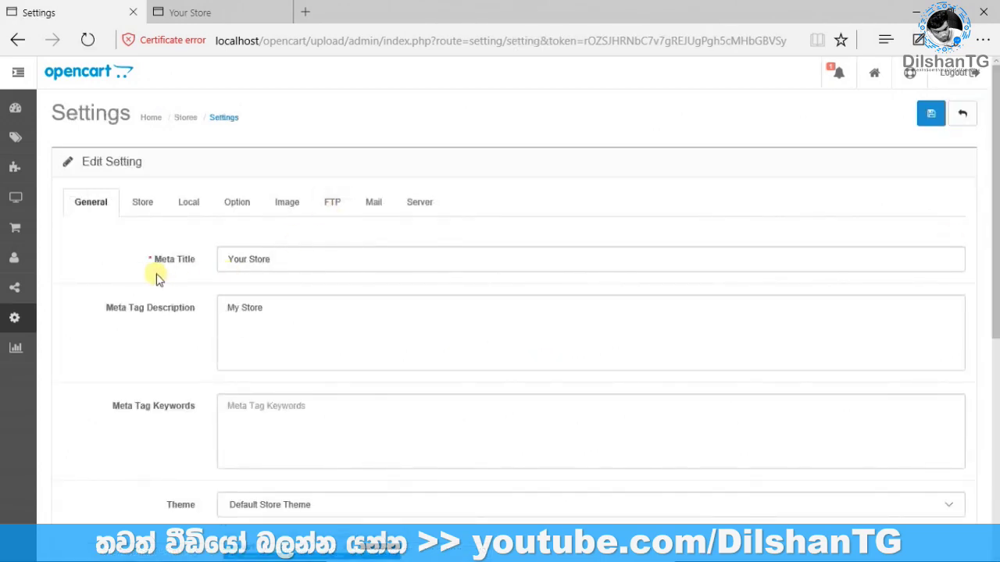
left_click(294, 212)
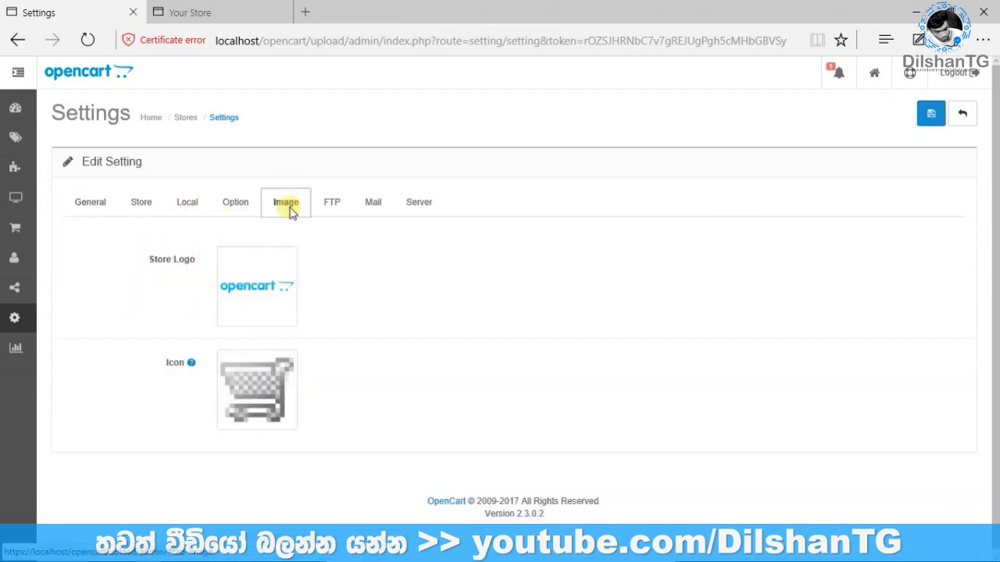
Step: Upload the logo PNG file from the Desktop folder to the store's image manager
left_click(269, 302)
left_click(336, 290)
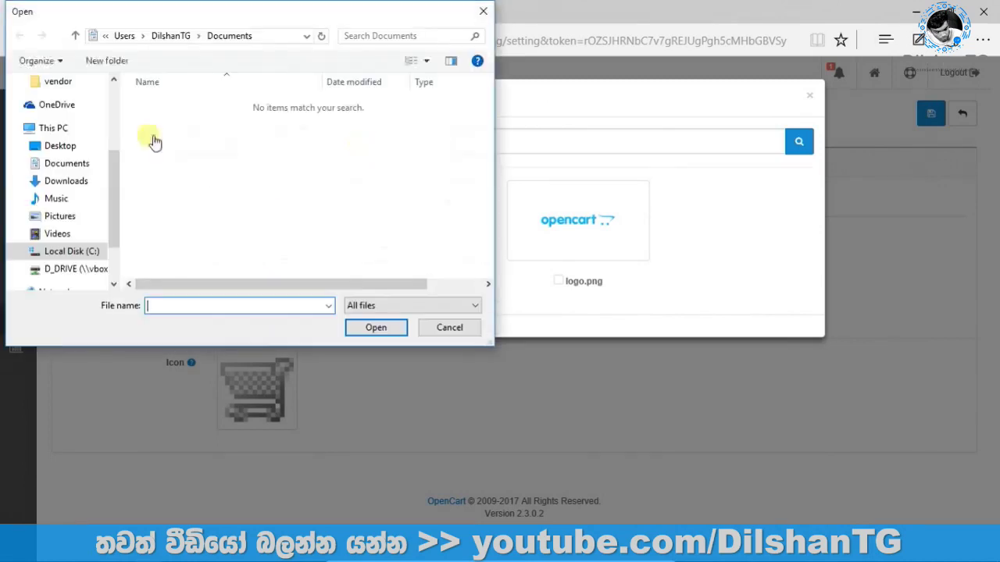
left_click(65, 148)
left_click(152, 103)
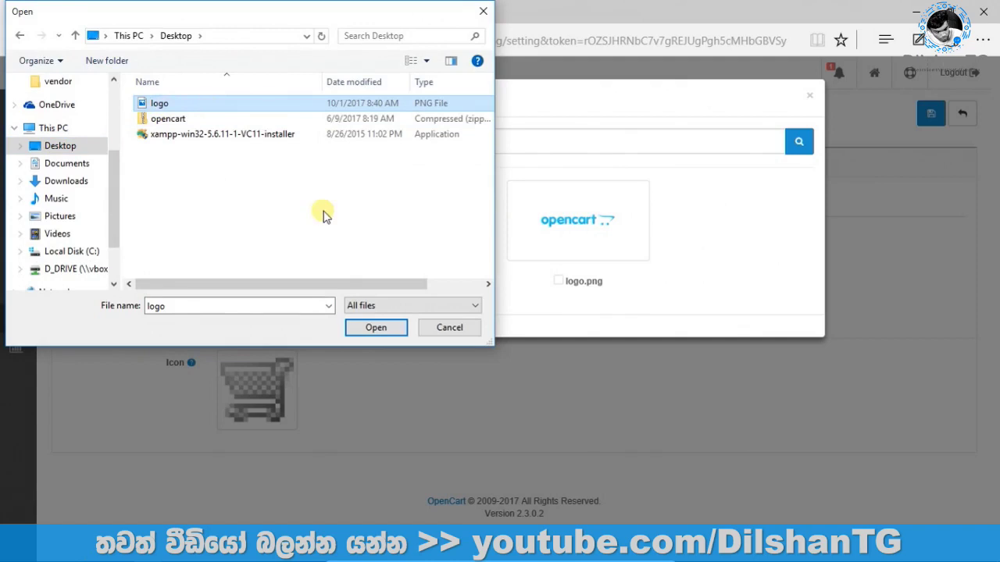
left_click(393, 330)
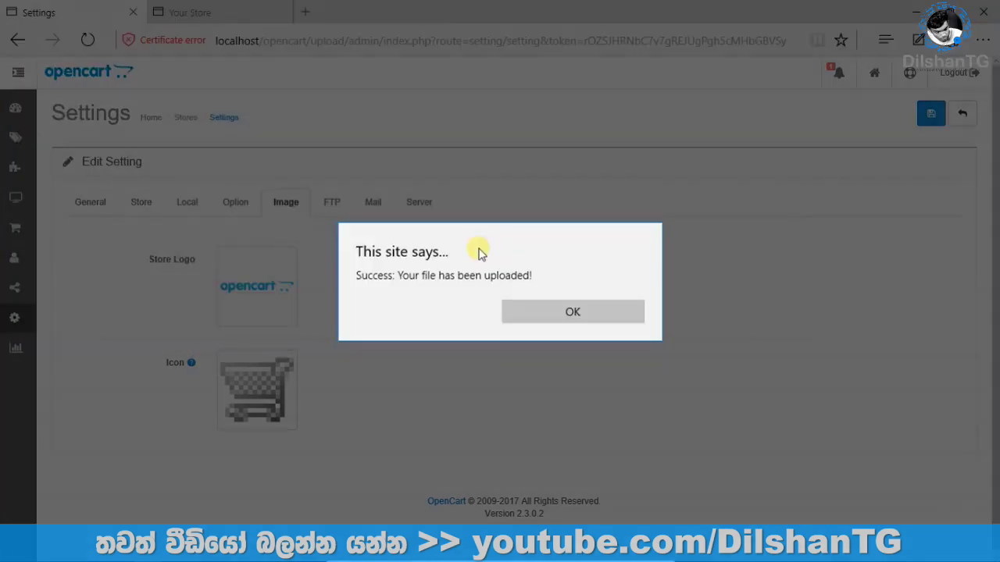
left_click(572, 311)
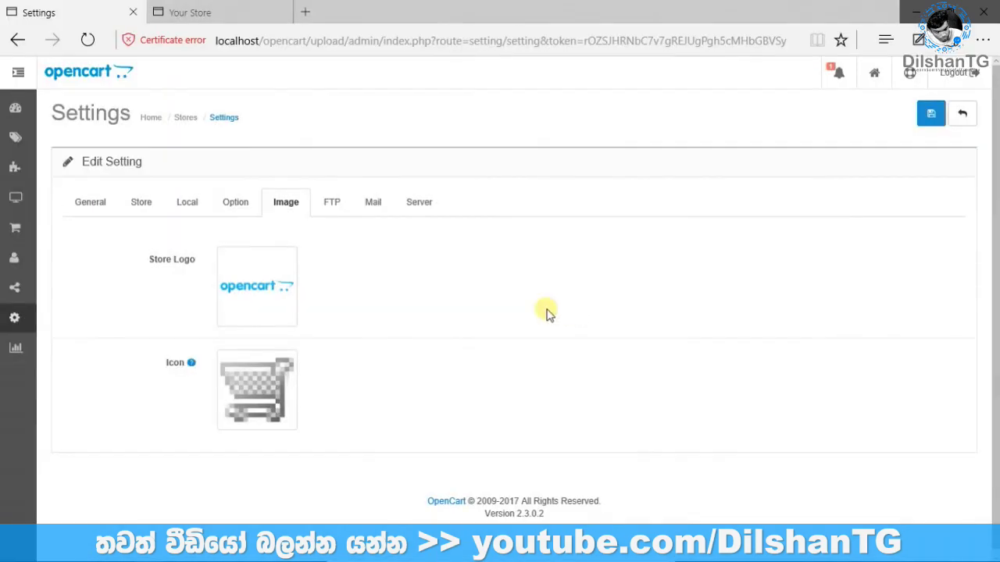
Step: Set logo2.png as the store logo, save the settings and check the logo on the storefront
left_click(281, 274)
left_click(335, 290)
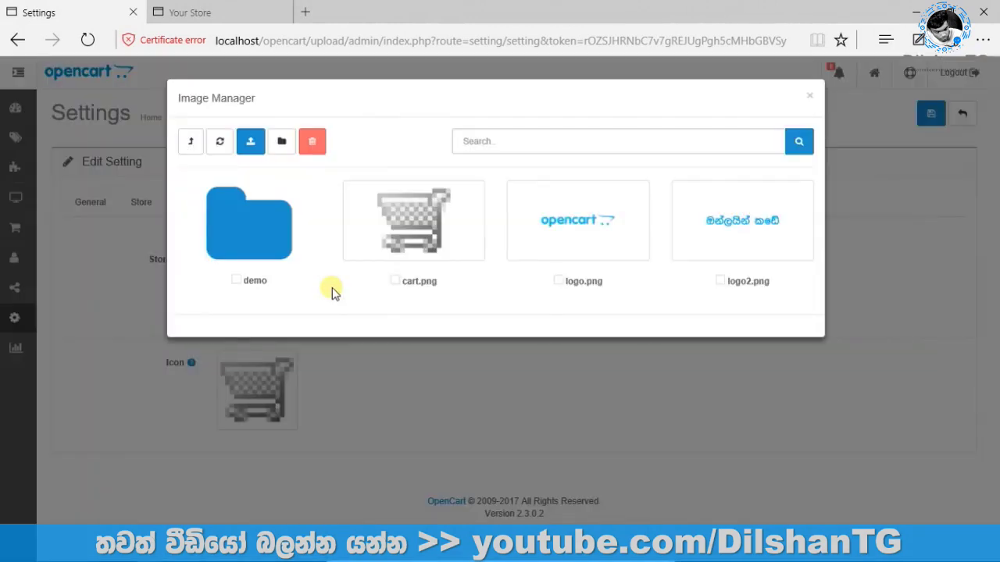
left_click(757, 239)
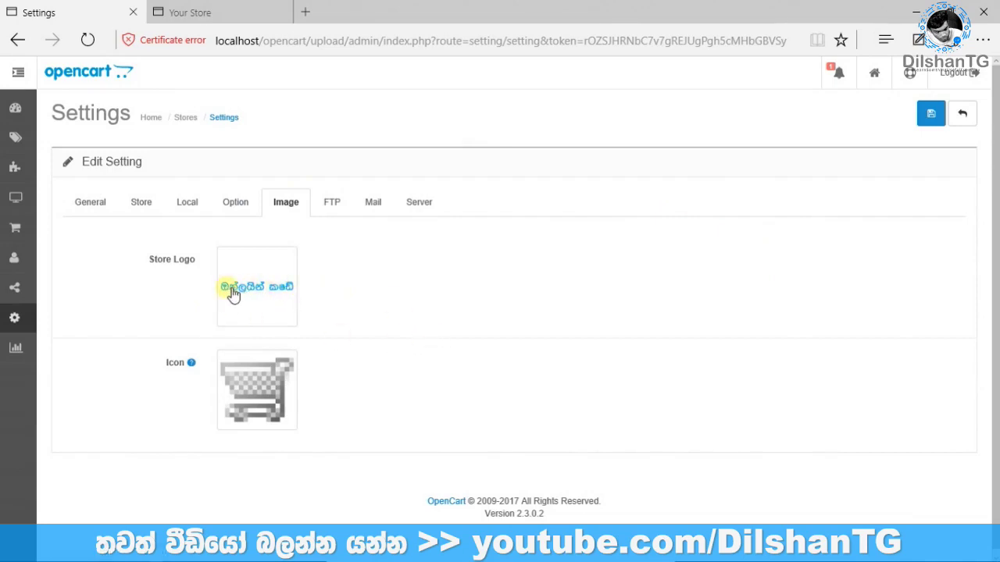
left_click(938, 117)
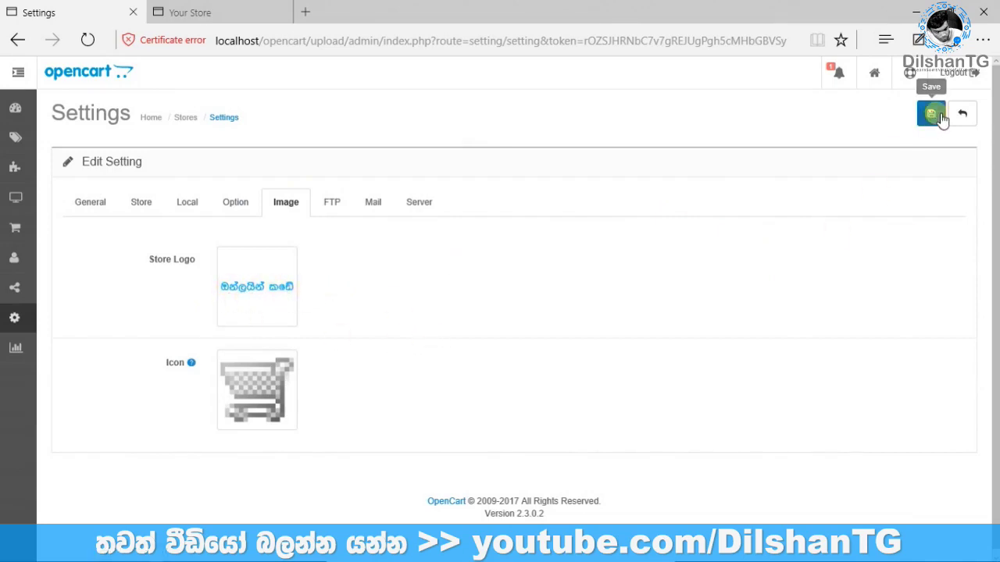
left_click(940, 117)
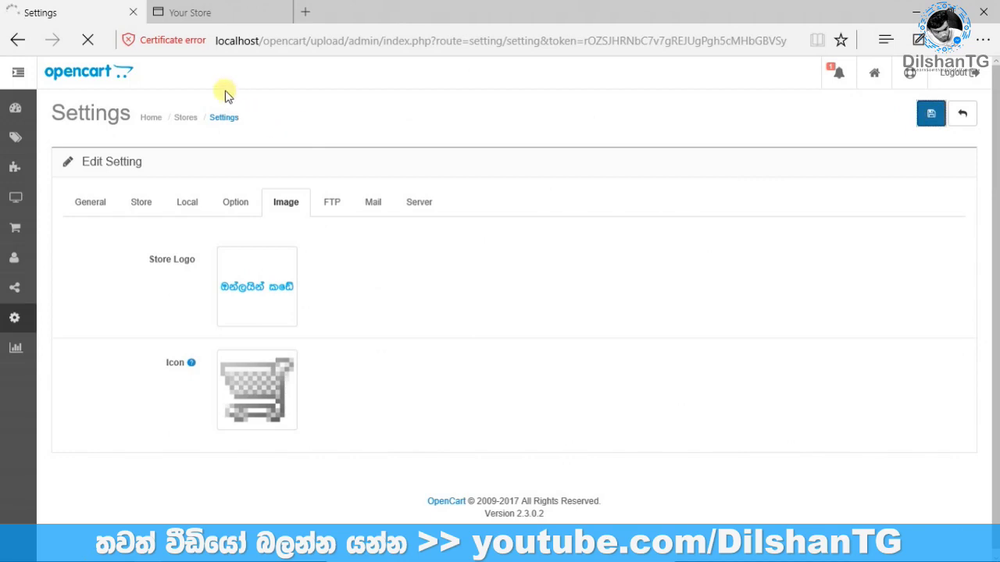
left_click(195, 16)
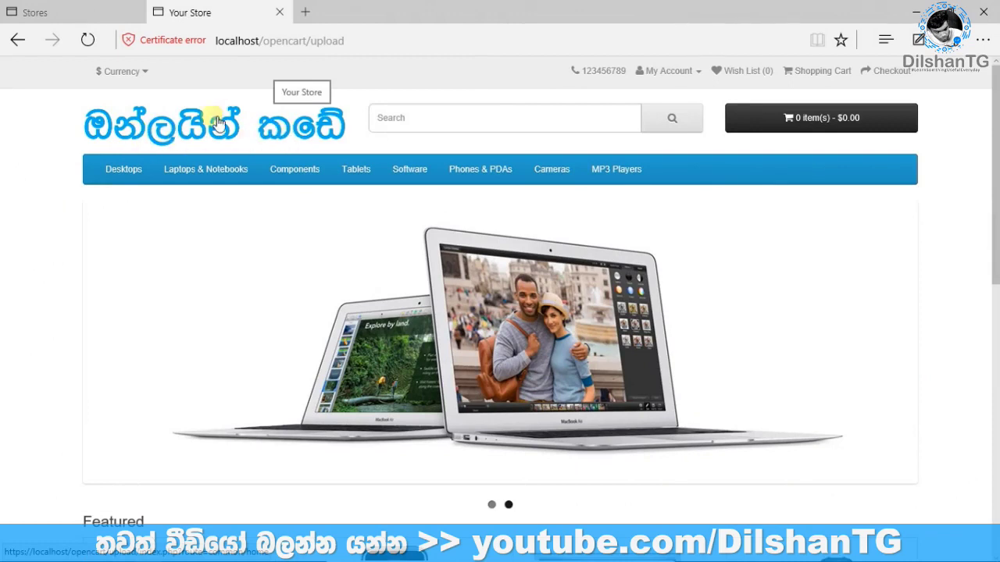
Step: Reopen the default store's settings in the admin and set the store name to "laptop shop"
left_click(47, 12)
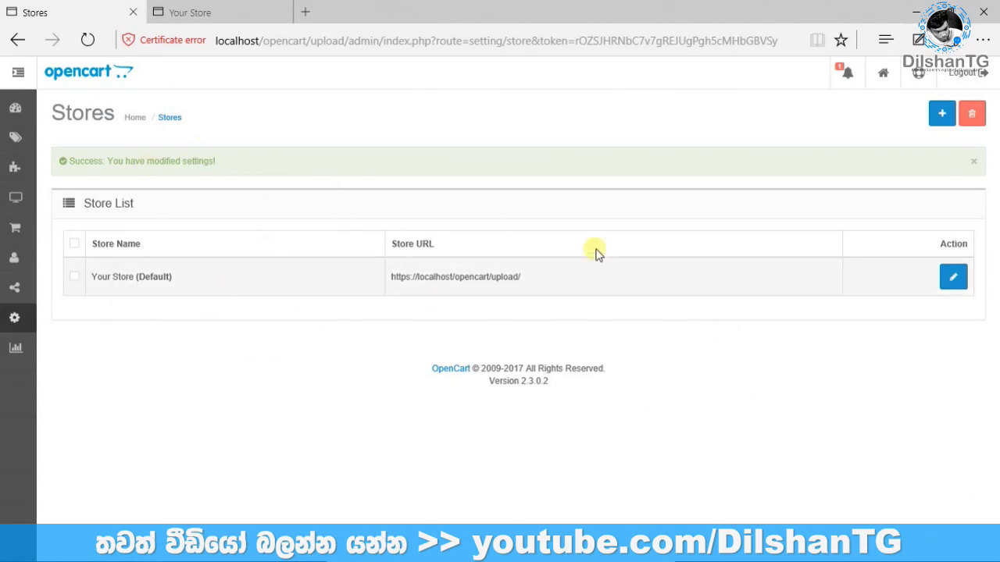
left_click(956, 279)
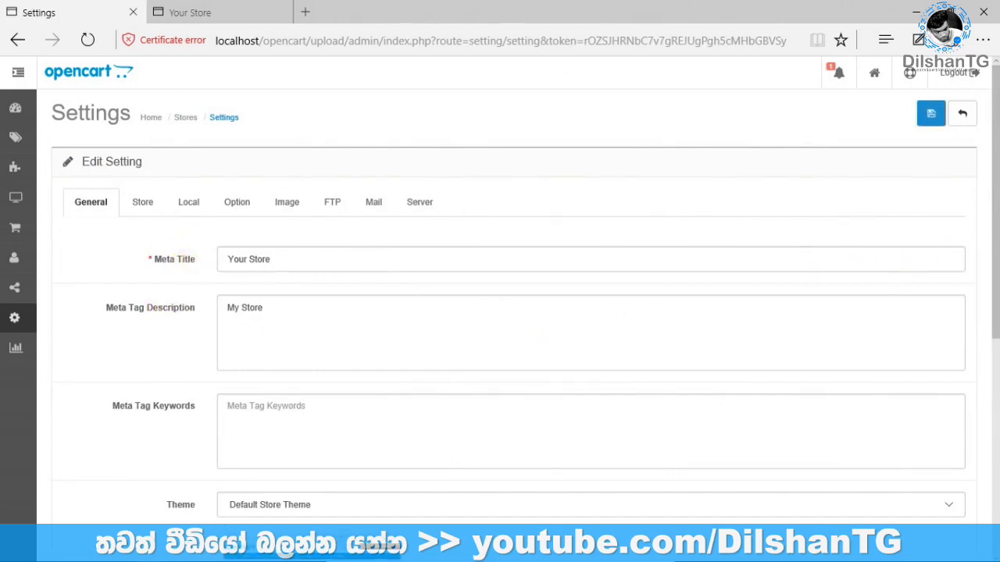
scroll(993, 236, "down", 2)
scroll(219, 221, "up", 2)
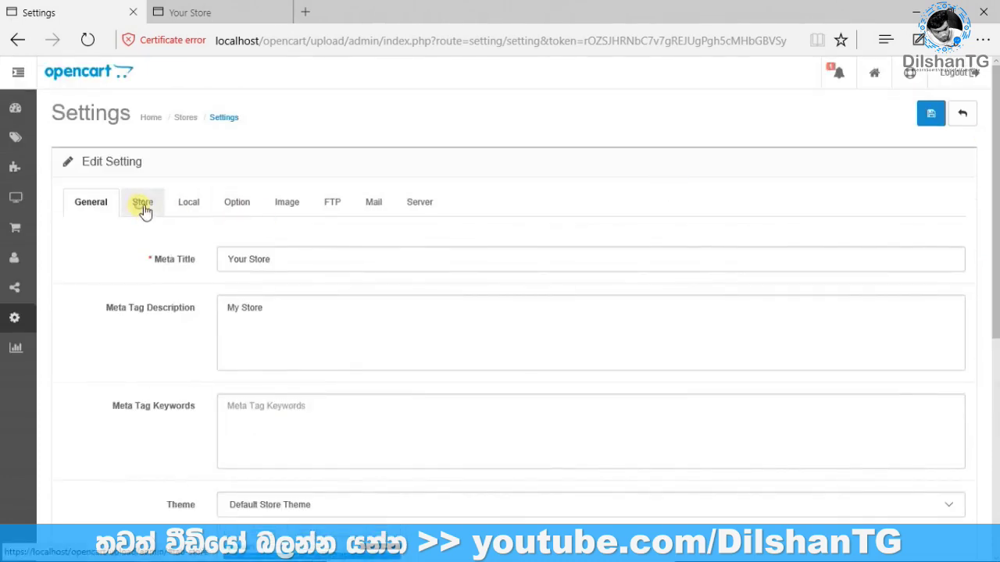
left_click(142, 207)
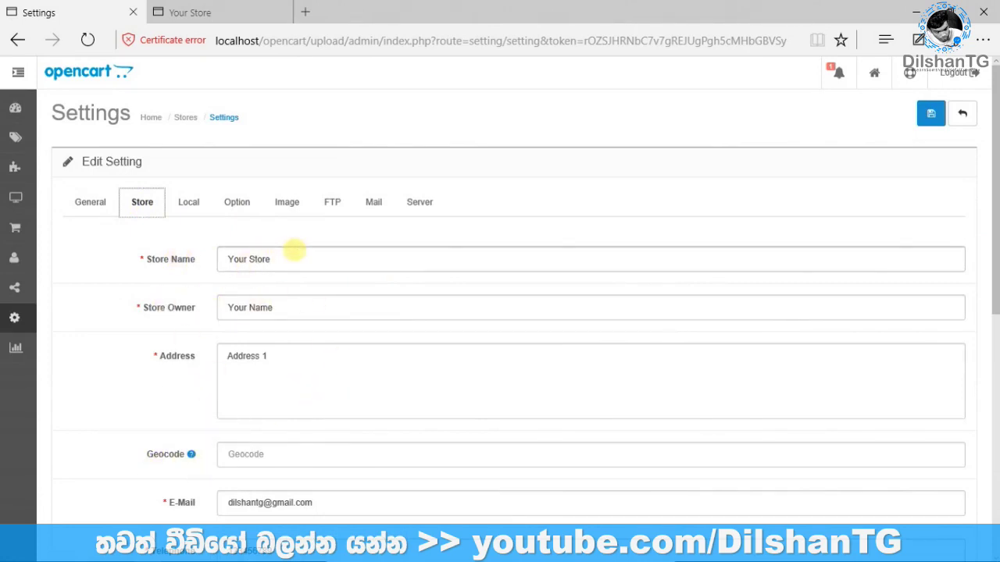
left_click(295, 250)
left_click(297, 256)
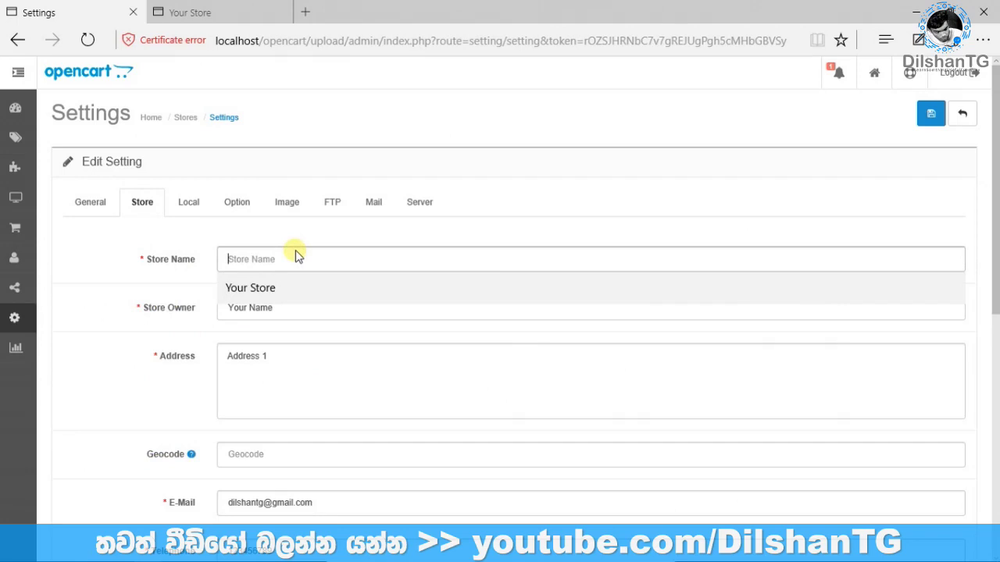
type("laptop shop")
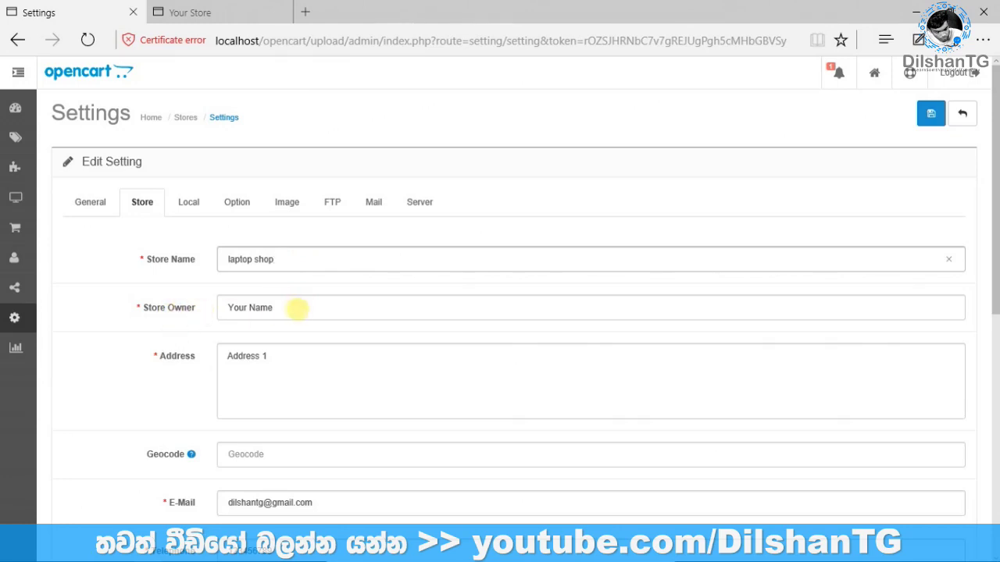
Step: Replace the placeholder store owner with the owner's name
left_click(306, 307)
left_click_drag(307, 311, 226, 312)
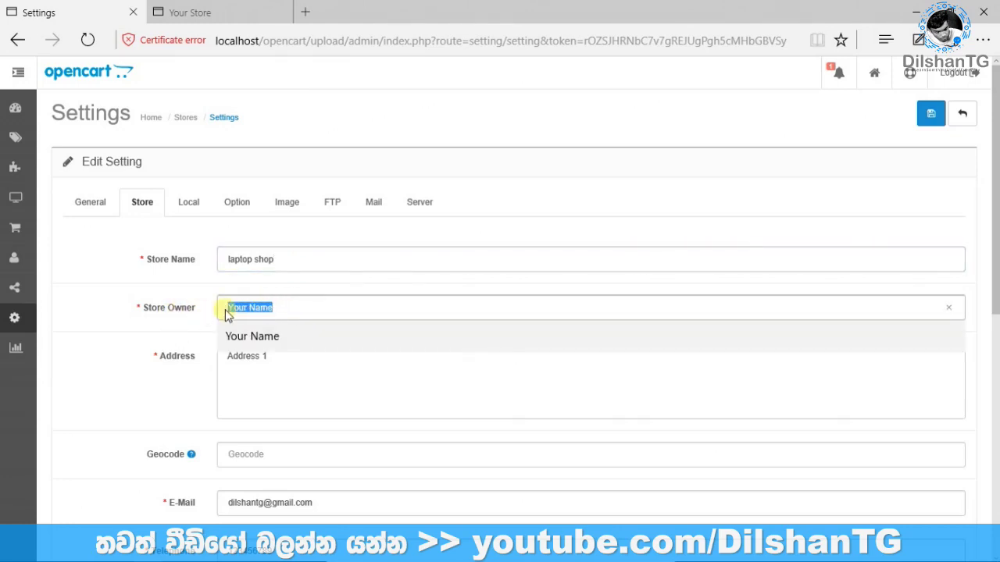
key("BackSpace")
type("dilshantg")
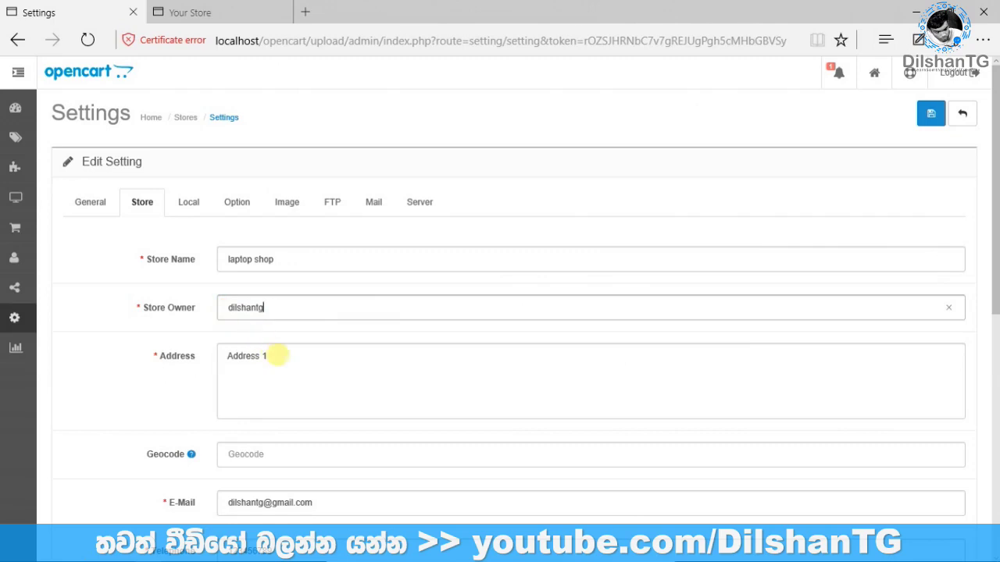
Step: Set the store's geocode to 20500
left_click(278, 356)
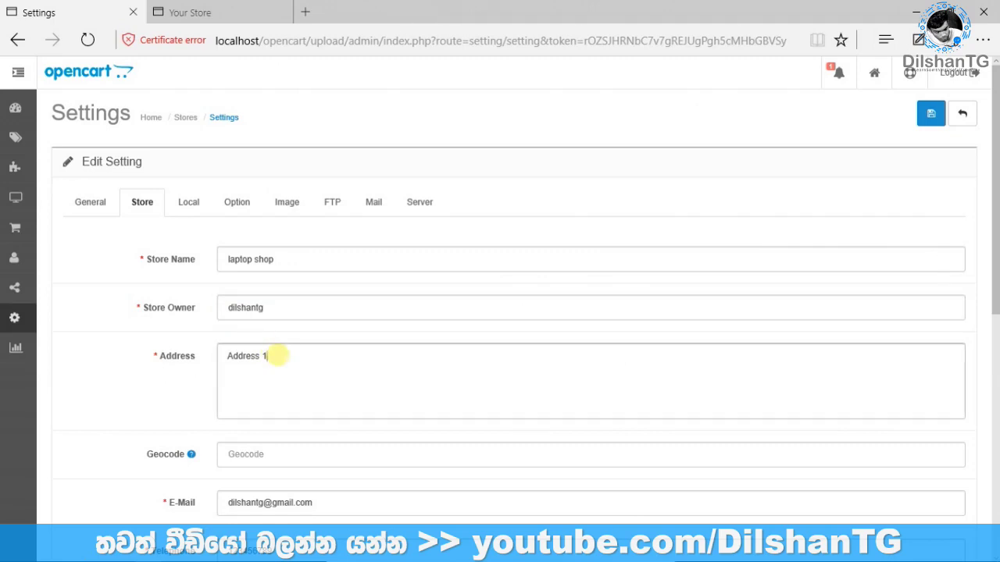
left_click_drag(996, 250, 997, 320)
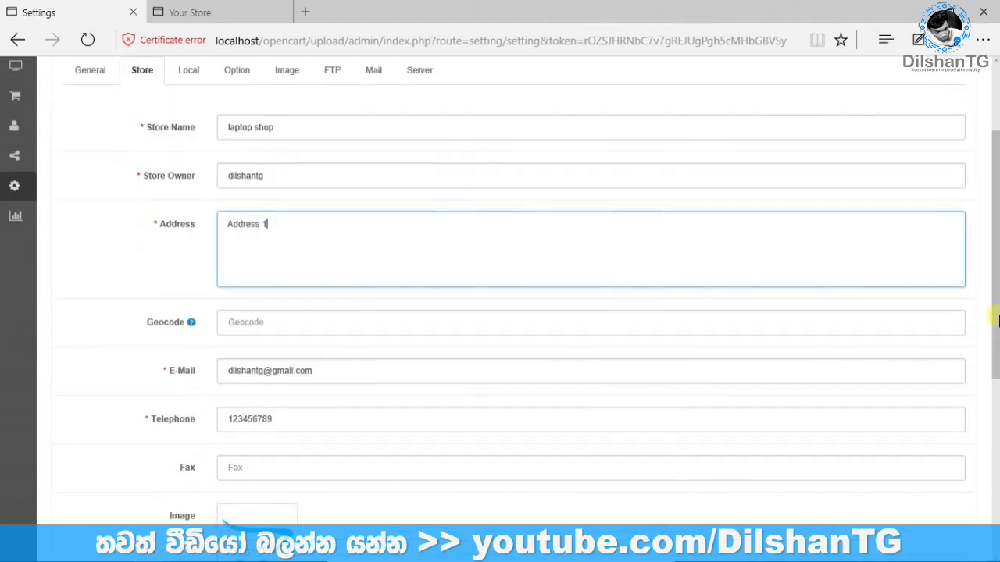
left_click(246, 322)
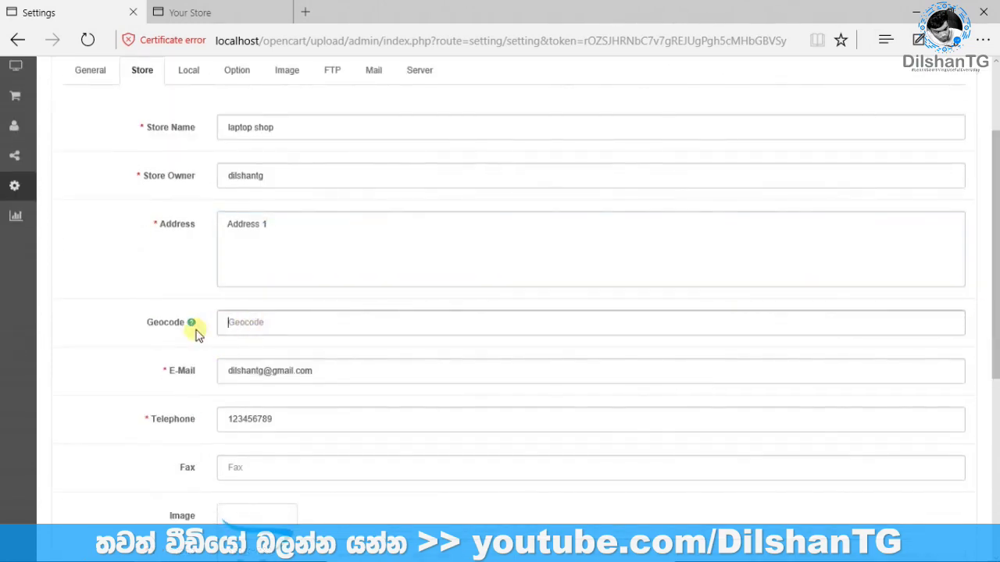
type("205")
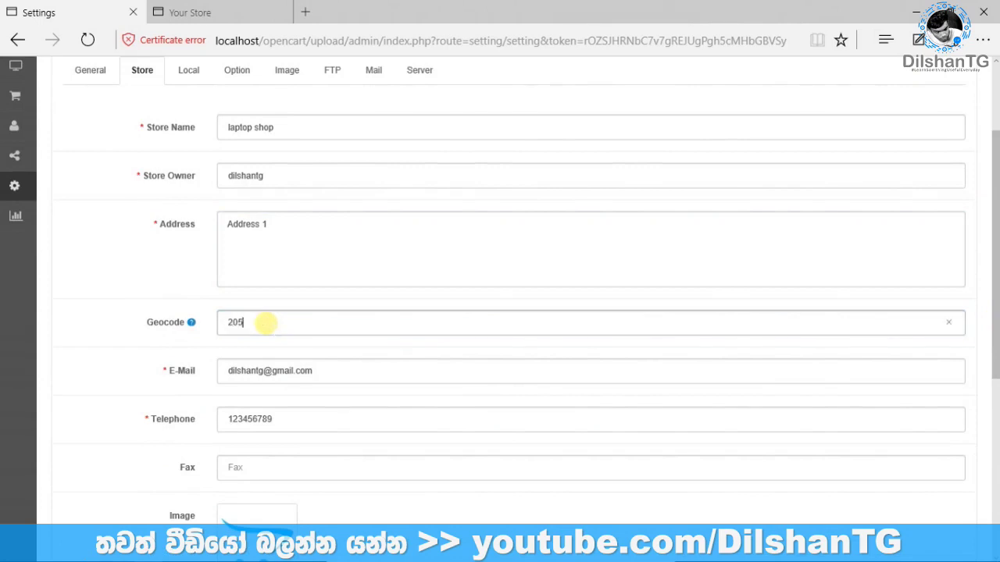
type("00")
Step: Go through the store's e-mail and telephone fields
left_click(245, 370)
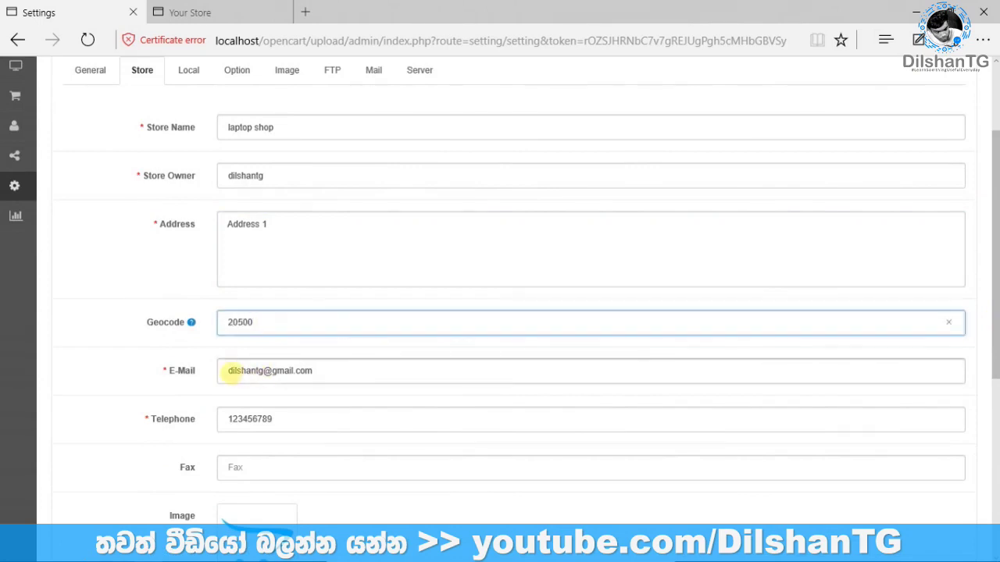
left_click(229, 375)
left_click(266, 420)
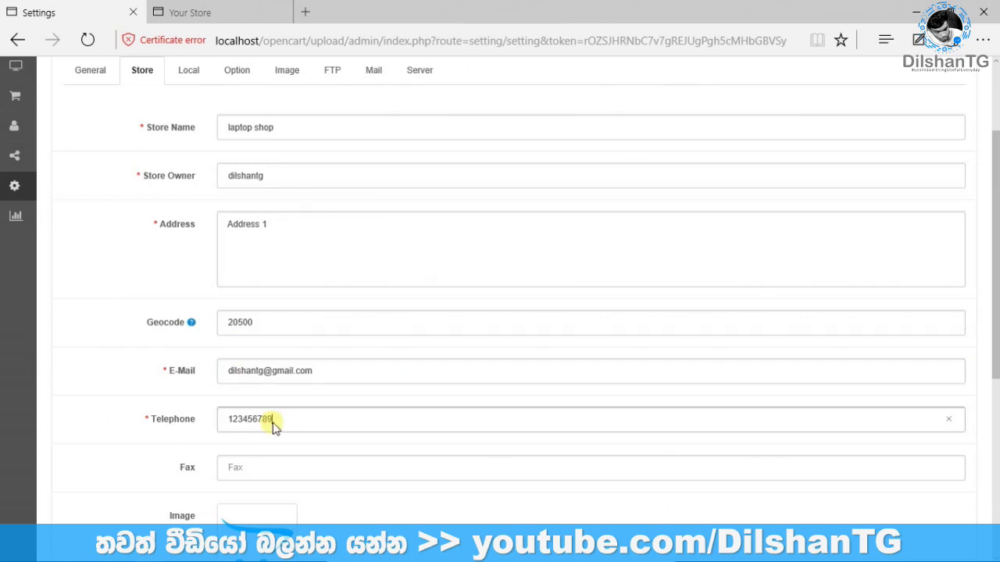
Step: Go through the store's fax, image, opening times and comment fields
key("Tab")
scroll(245, 368, "down", 3)
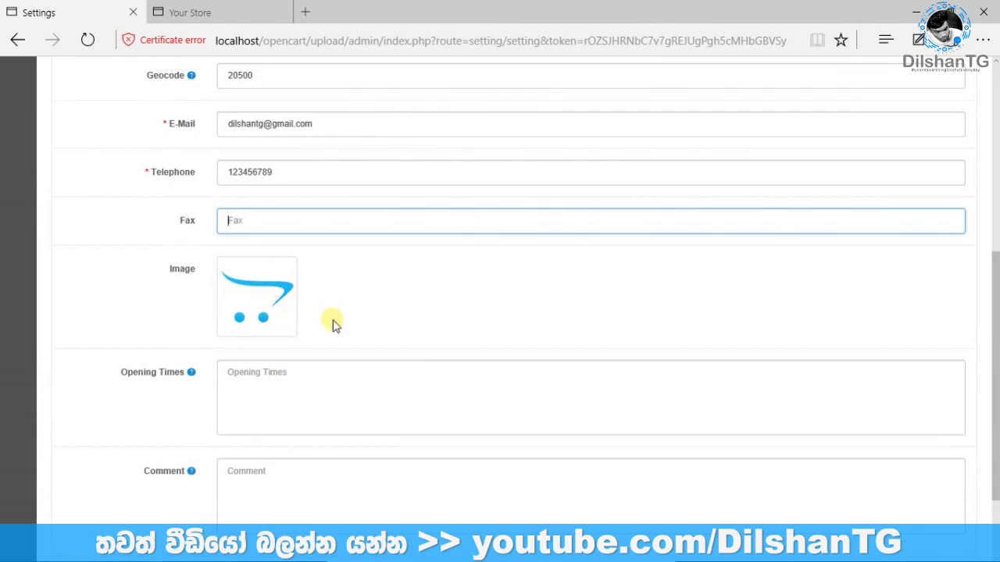
left_click(268, 311)
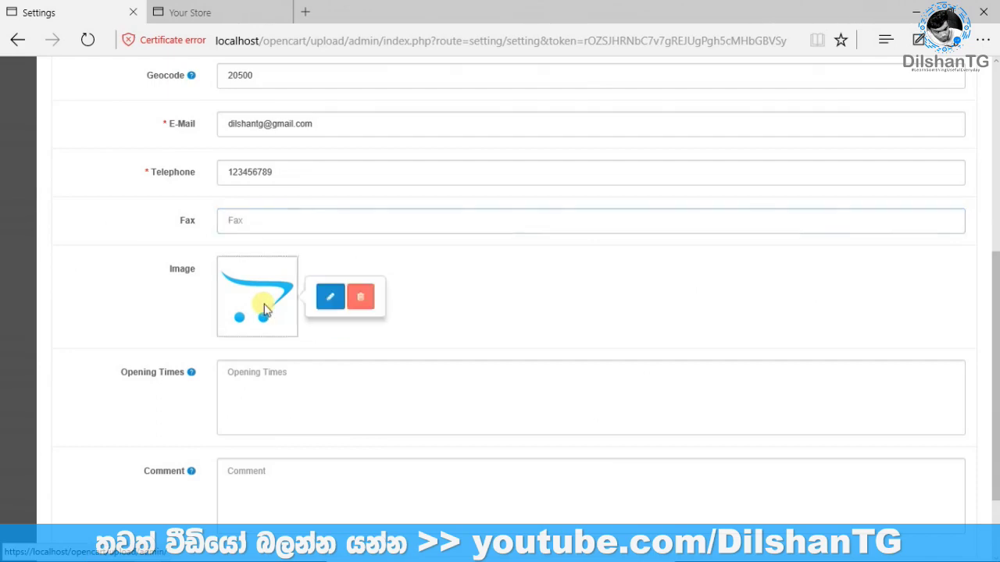
left_click(264, 306)
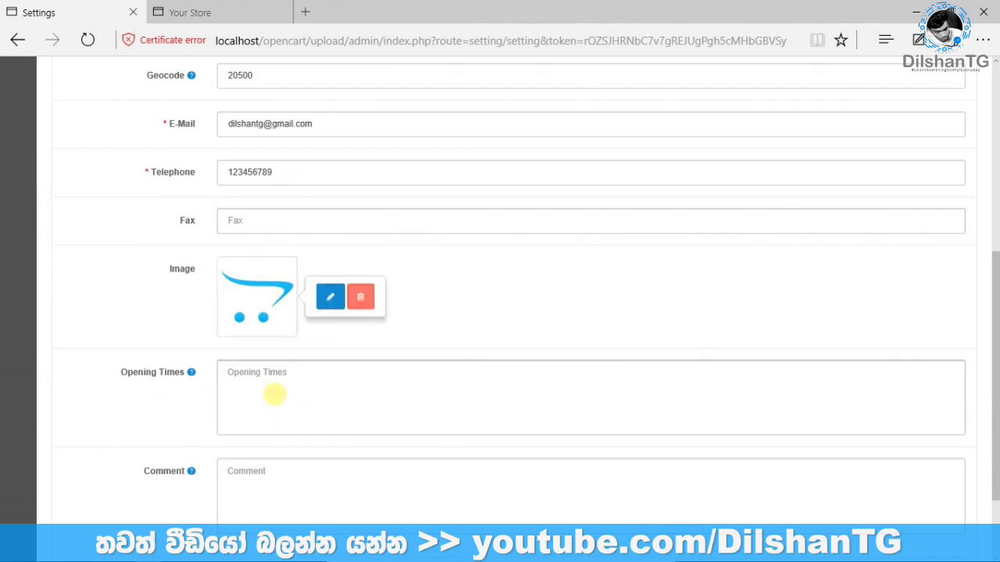
left_click(275, 394)
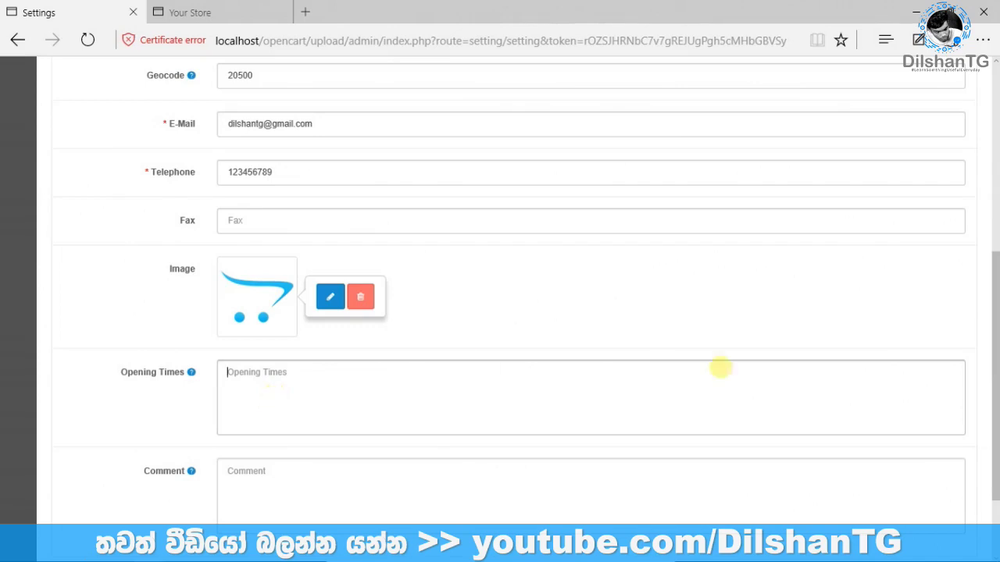
scroll(722, 368, "down", 2)
left_click(295, 388)
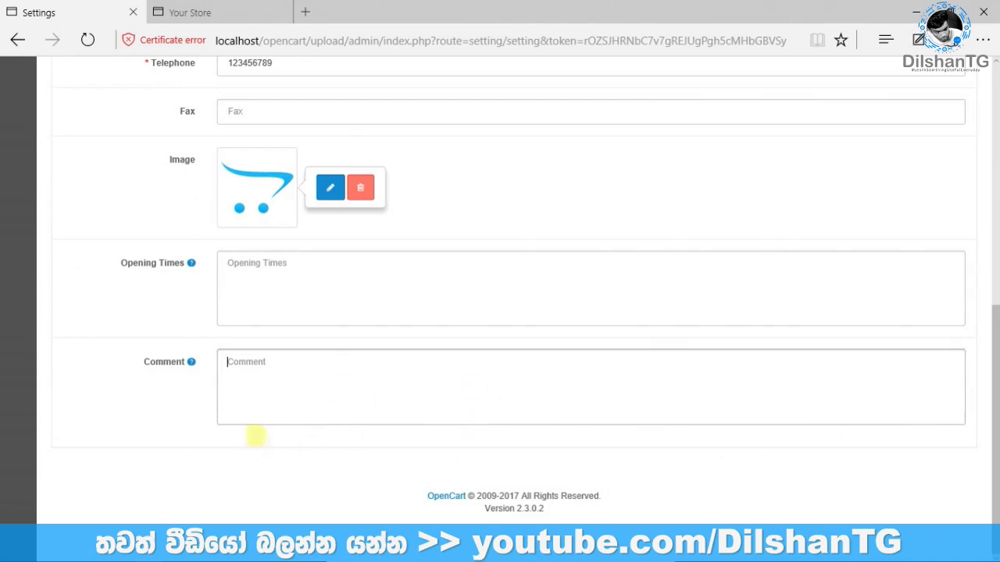
key("shift+Tab")
left_click(366, 401)
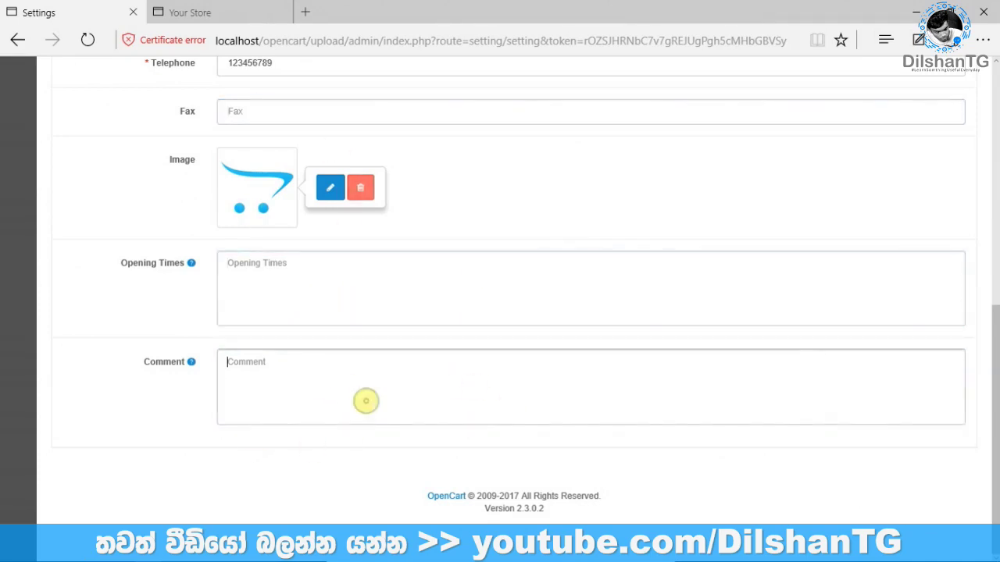
scroll(963, 430, "up", 10)
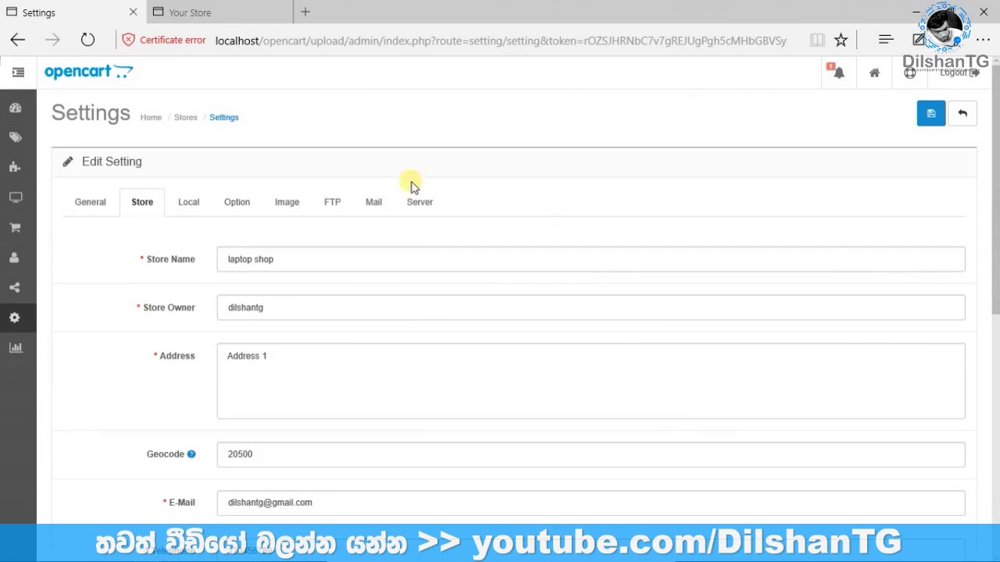
Step: Set the store's country to Sri Lanka in its local settings
left_click(200, 210)
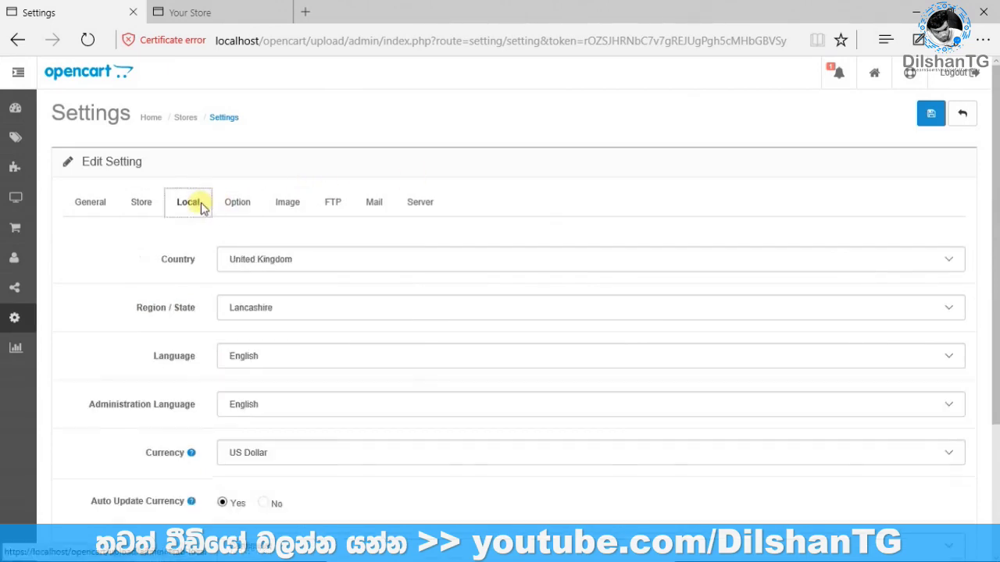
scroll(379, 172, "down", 1)
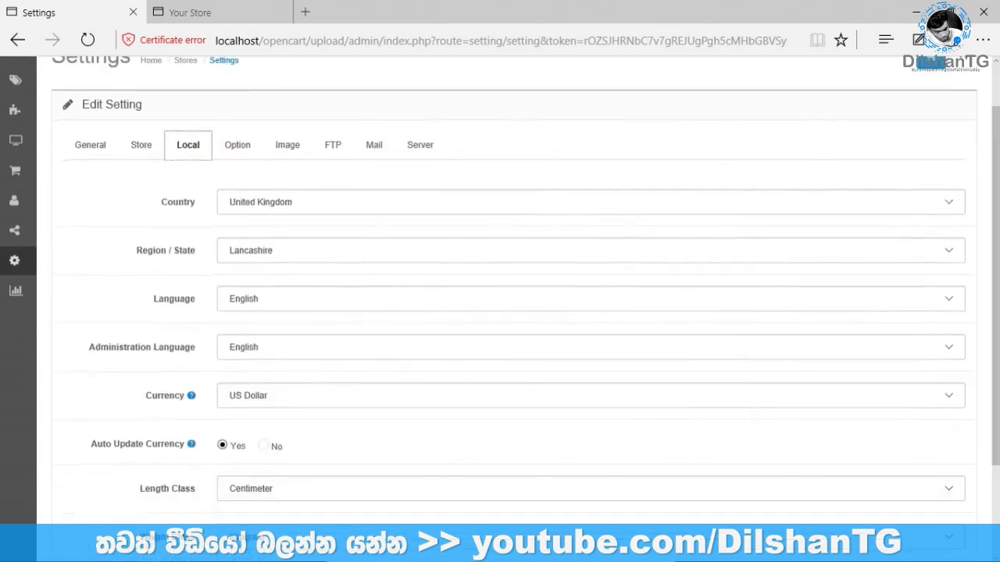
left_click(314, 203)
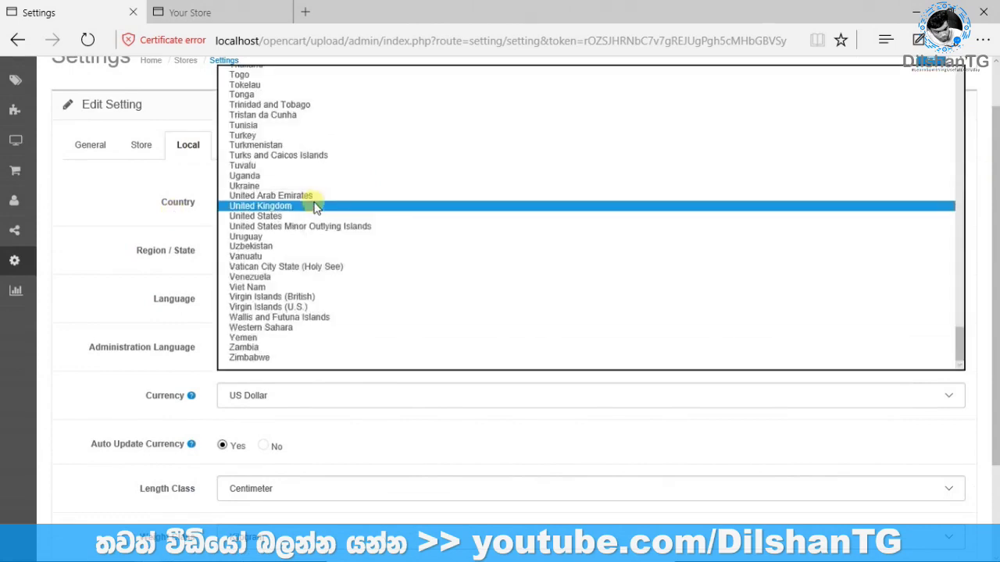
type("sri")
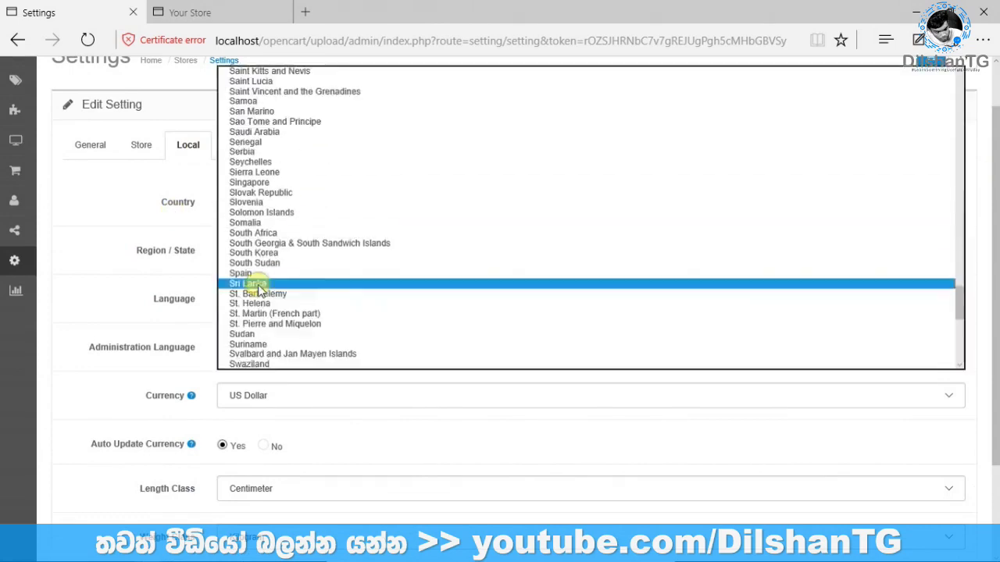
left_click(258, 286)
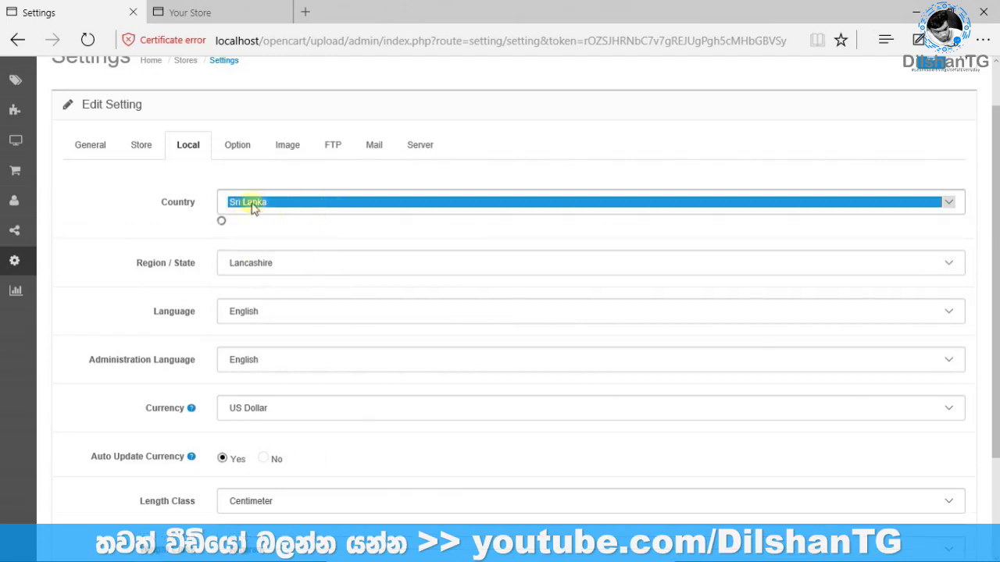
Step: Set the store's region to Central
left_click(289, 269)
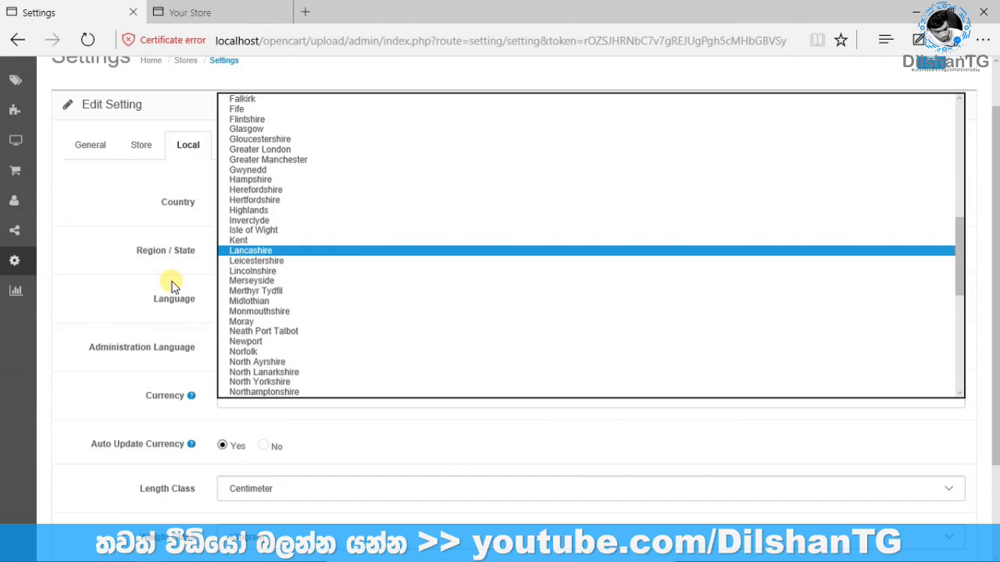
left_click(143, 279)
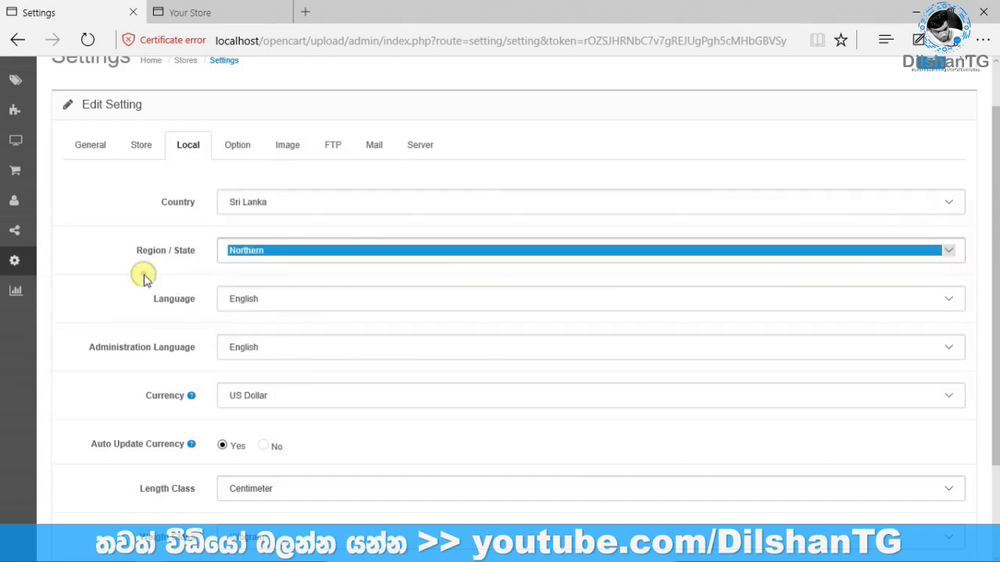
left_click(286, 252)
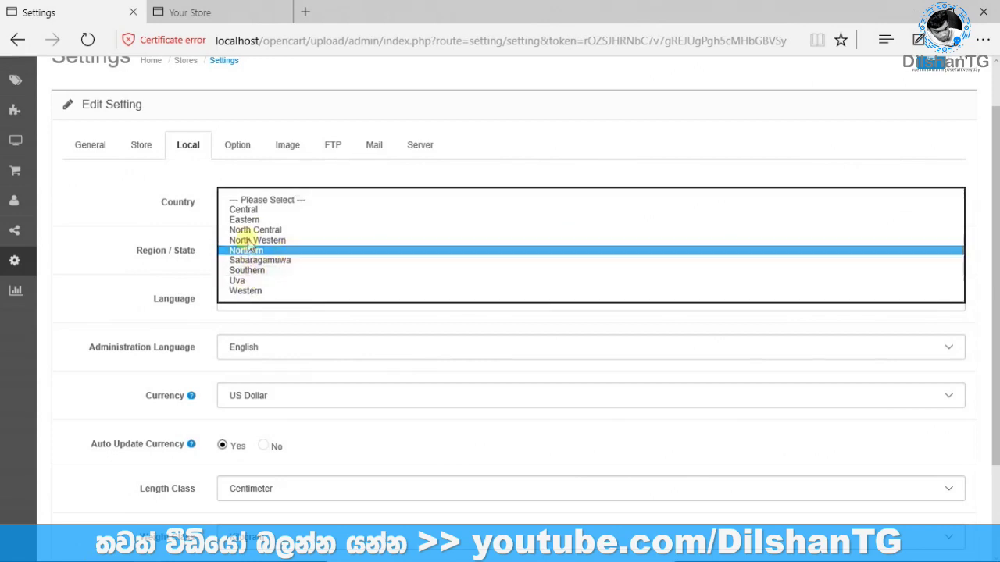
left_click(247, 209)
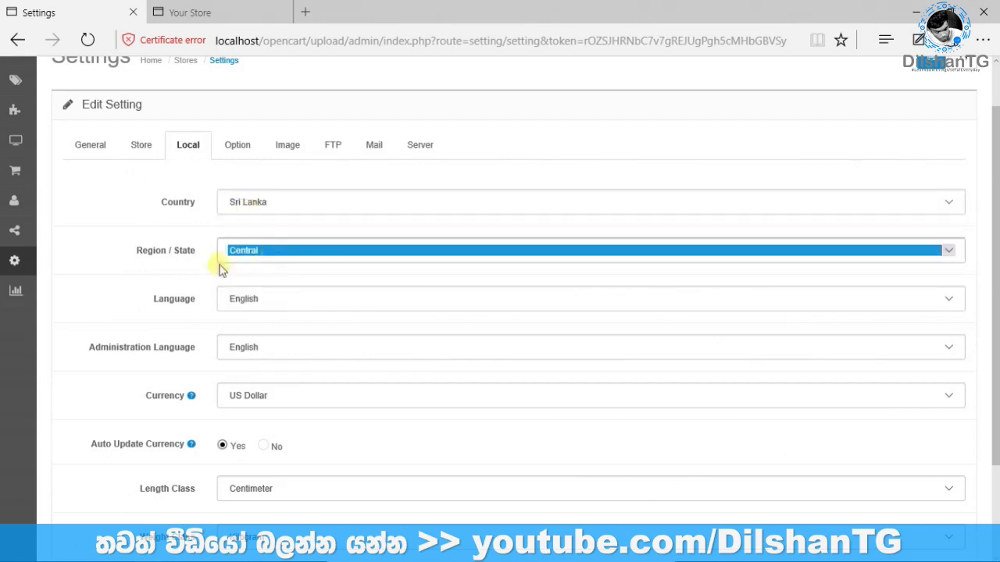
Step: Check which languages are offered for the store
left_click(289, 301)
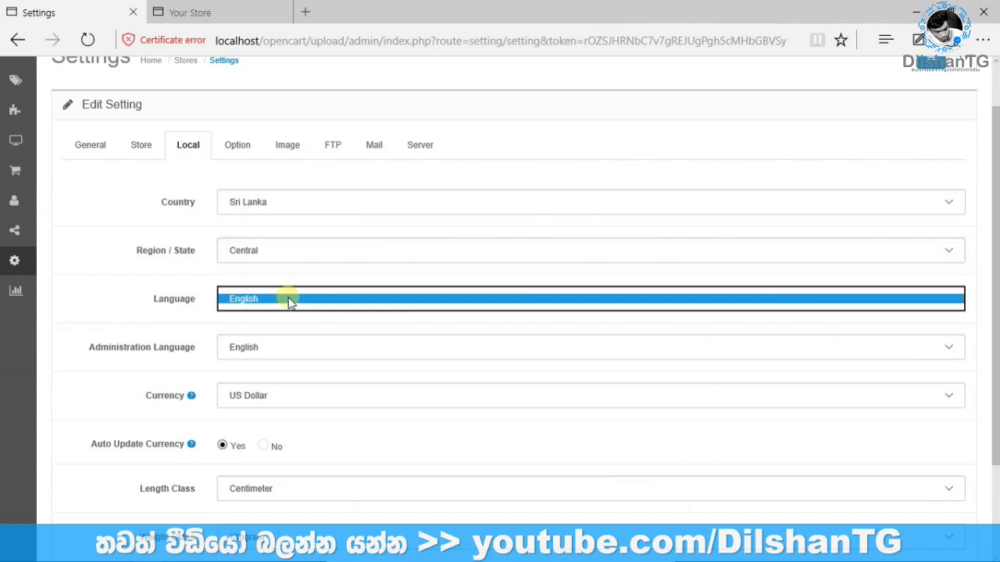
left_click(159, 306)
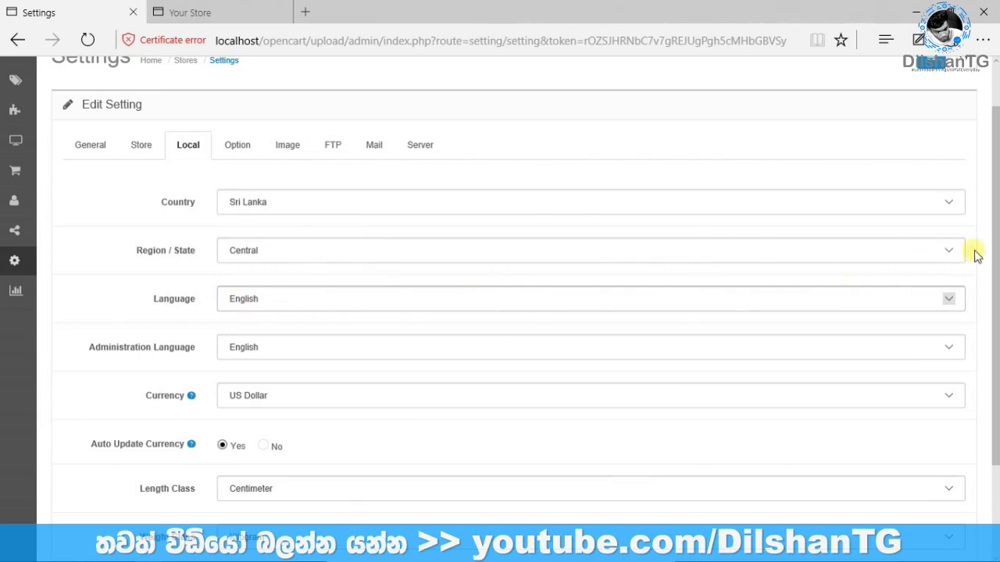
left_click_drag(994, 277, 995, 344)
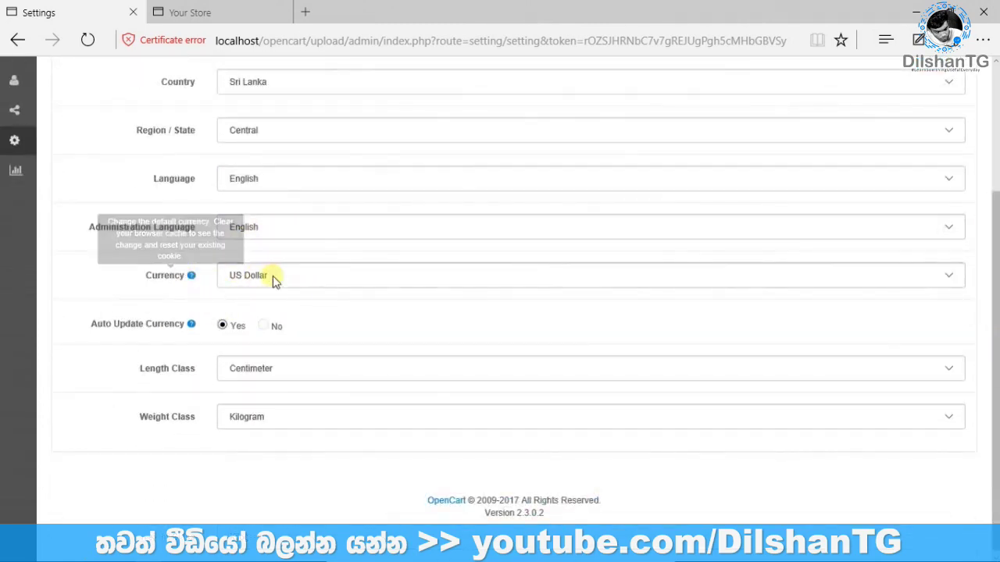
Step: Look at the product prices on the storefront and check the currencies offered in the store's local settings
left_click(184, 11)
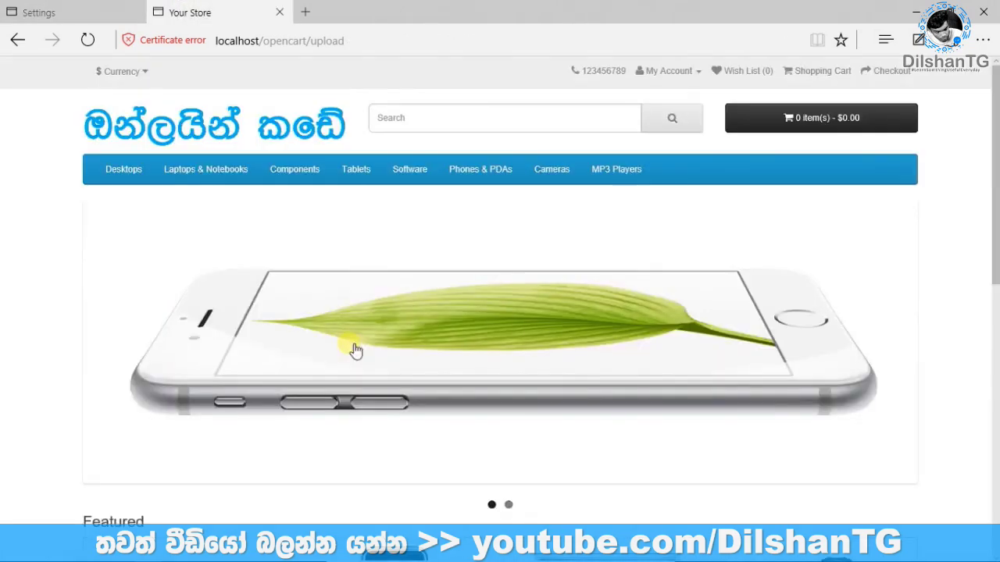
left_click_drag(990, 183, 992, 363)
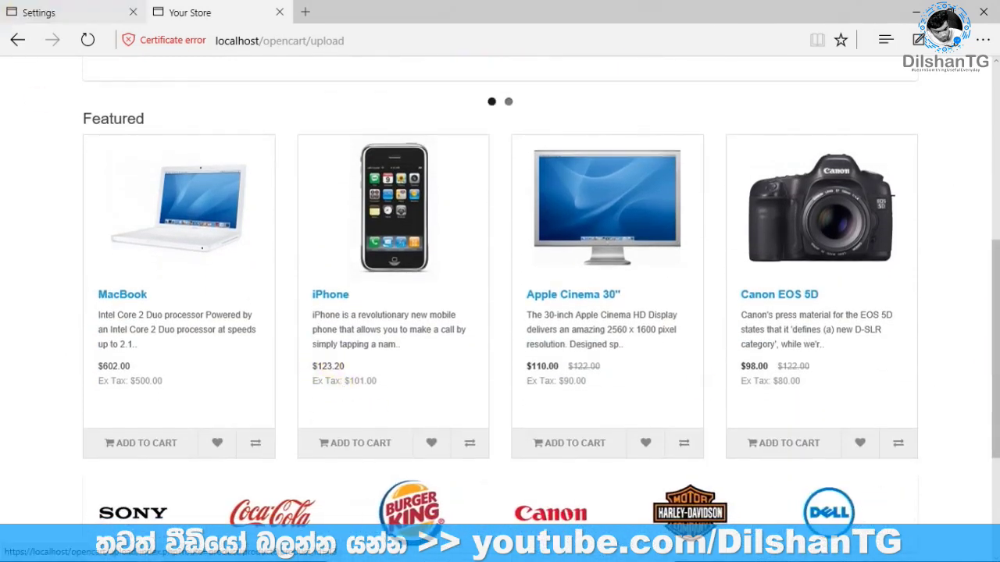
left_click(43, 13)
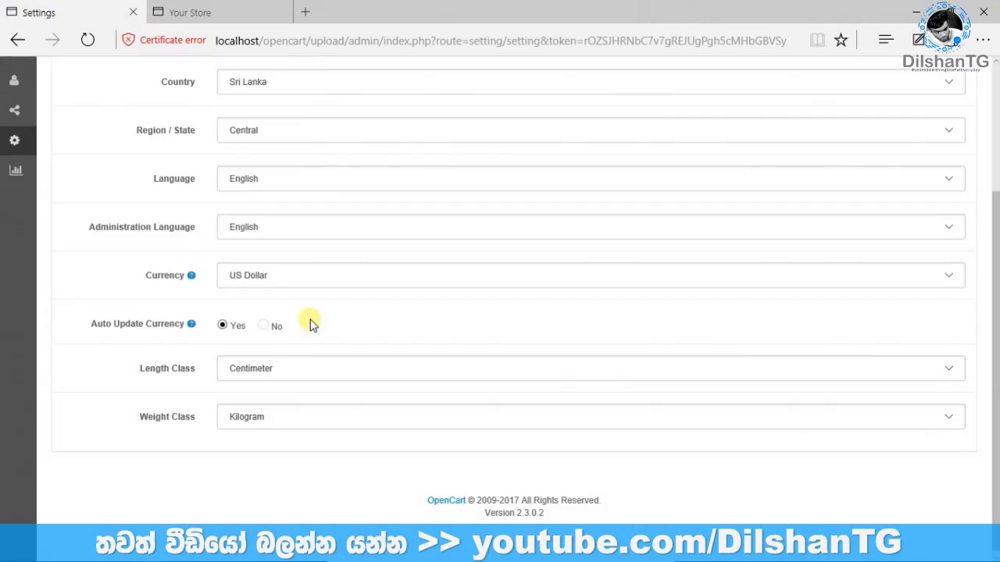
left_click(281, 276)
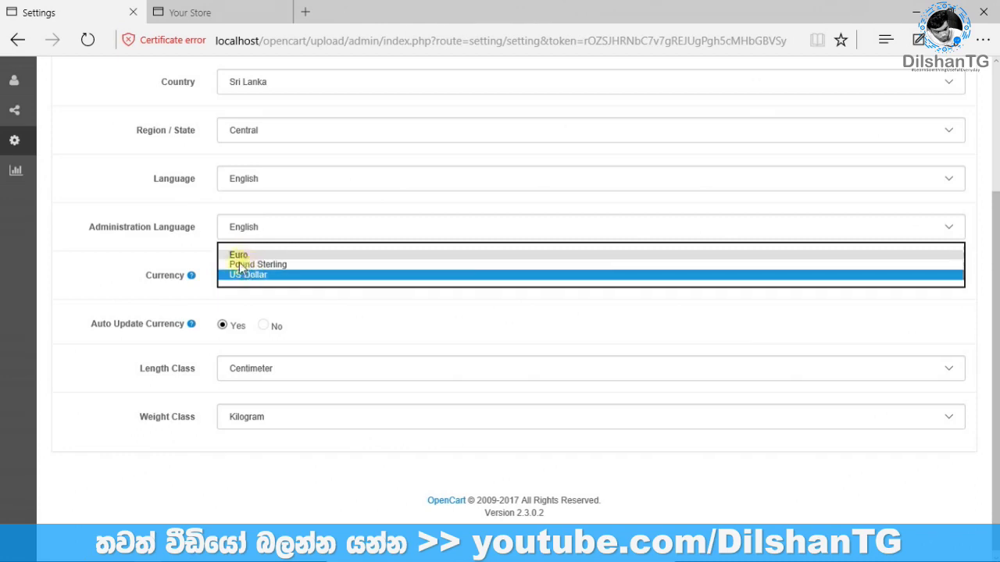
left_click(333, 336)
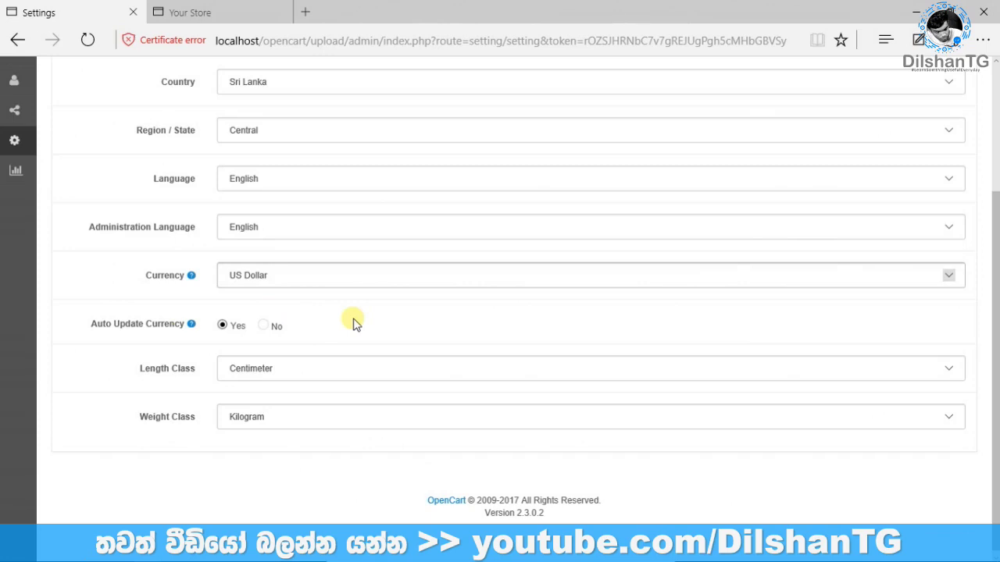
Step: Check the length class and weight class options in the store's local settings
left_click(288, 375)
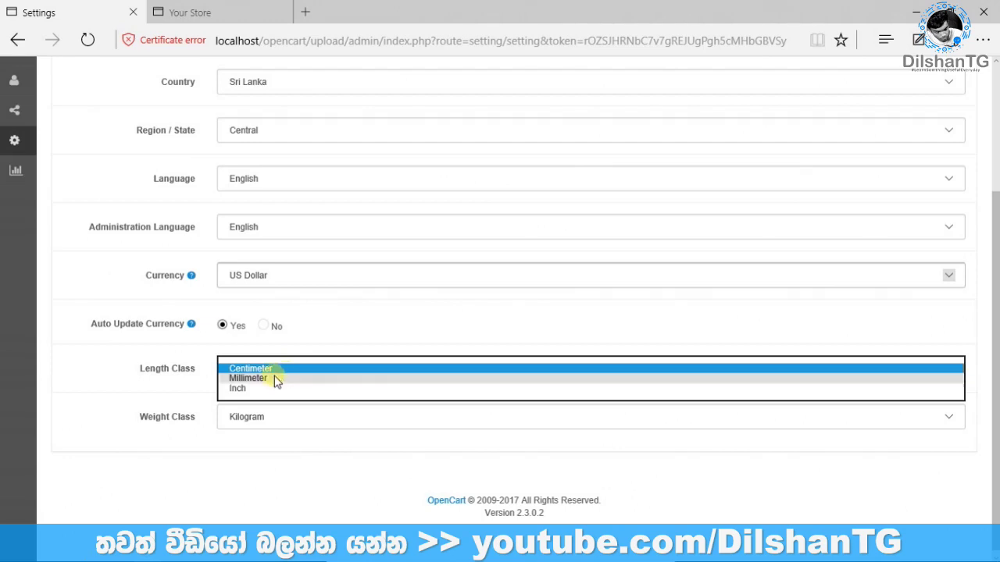
left_click(203, 397)
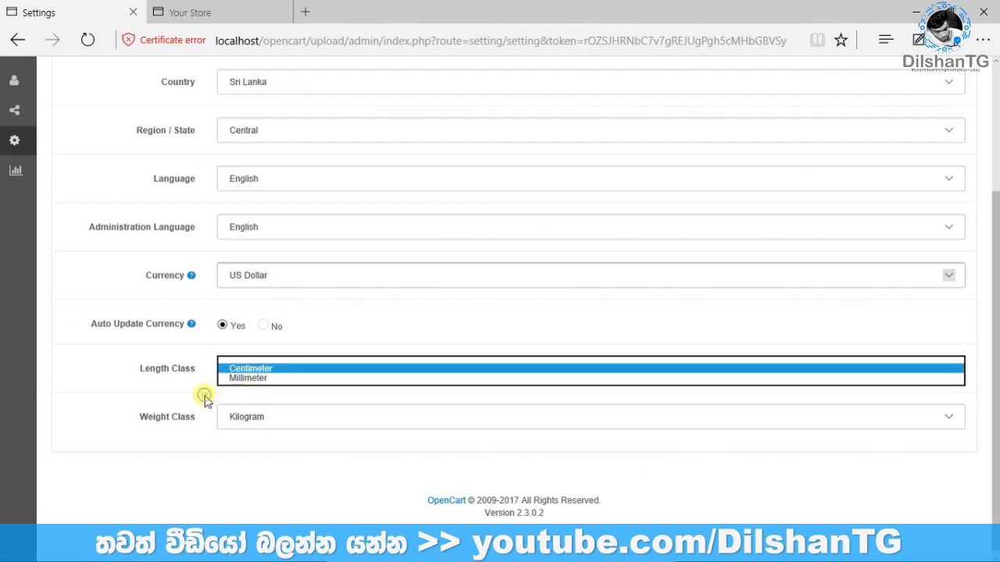
left_click(275, 419)
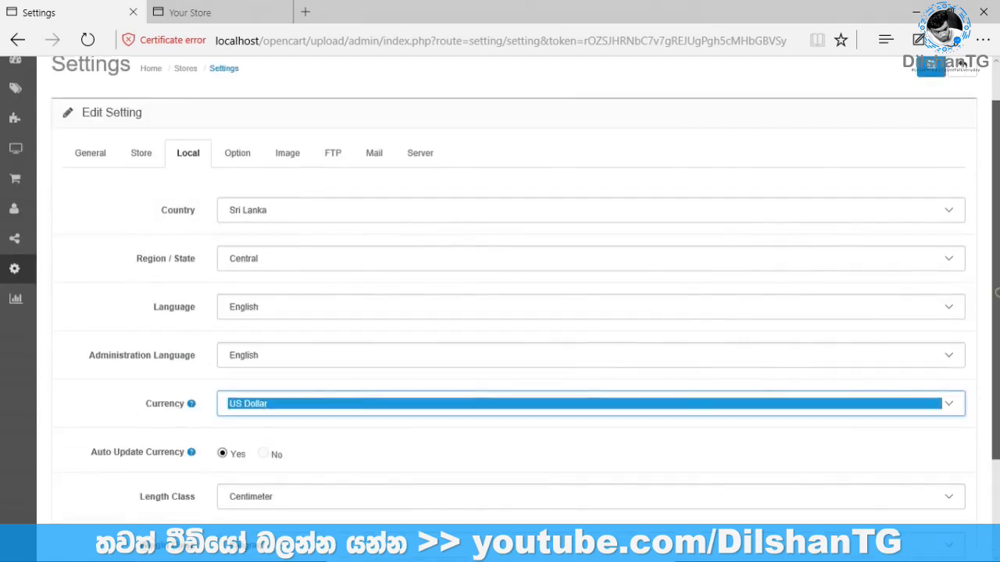
Step: Review the currency choices, keep US Dollar and save the store settings
scroll(500, 304, "down", 1)
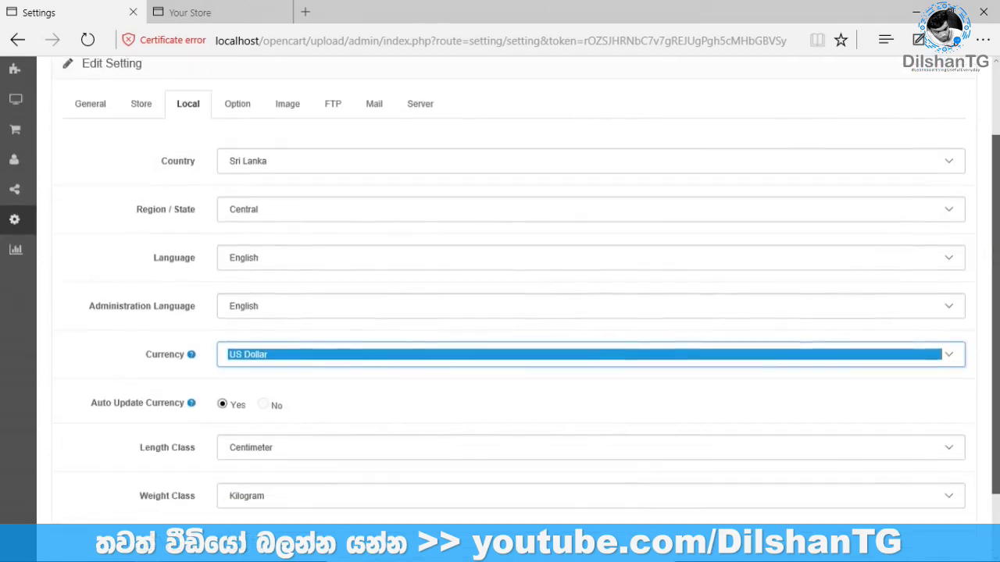
scroll(357, 404, "down", 1)
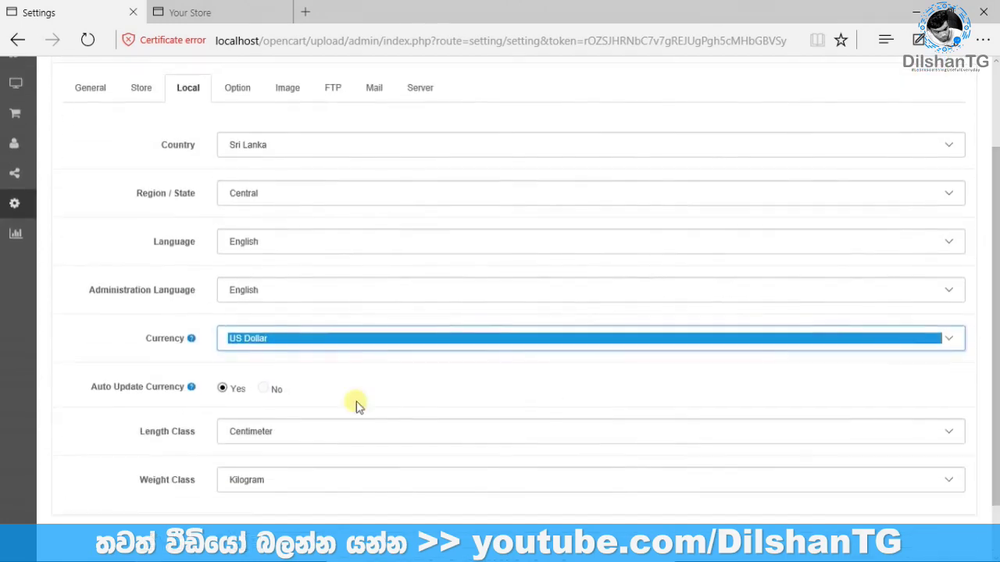
left_click(256, 348)
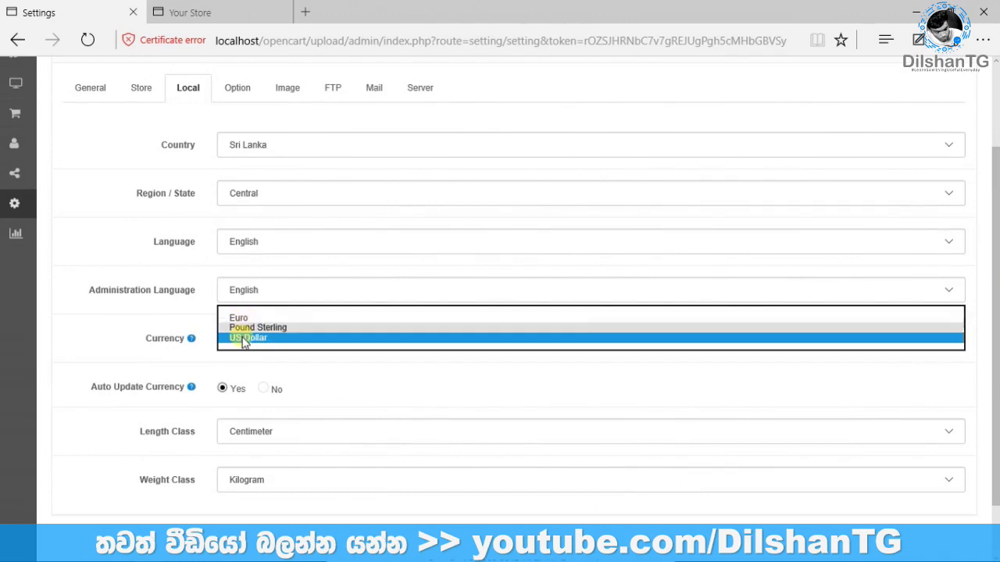
left_click(194, 329)
scroll(968, 303, "up", 2)
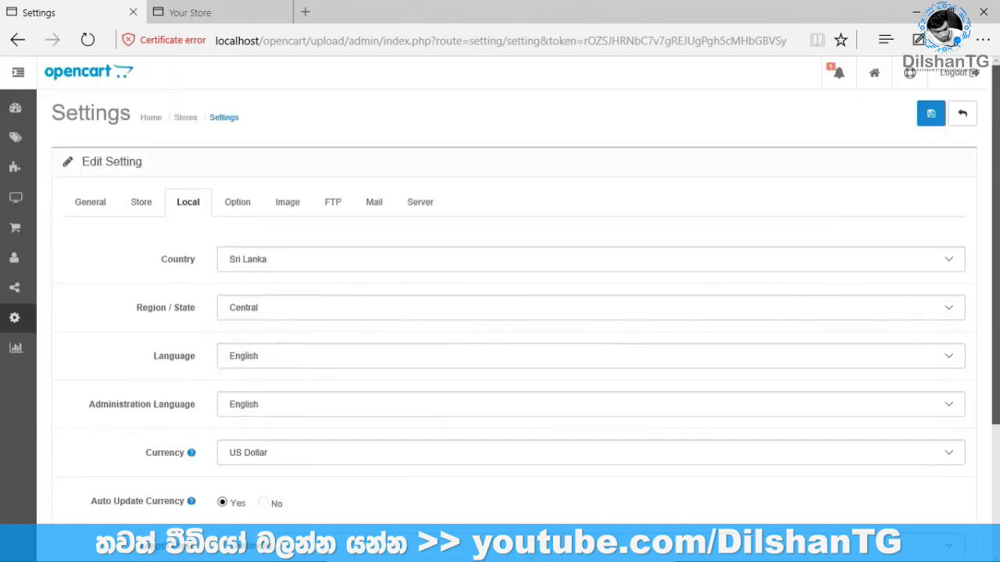
left_click(932, 116)
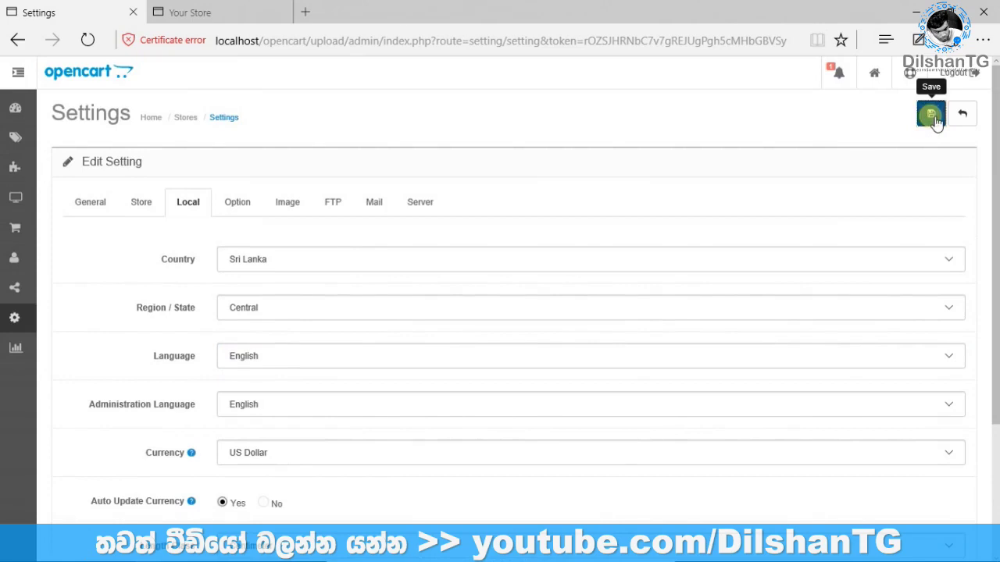
Step: Open the list of currencies in the store's localisation settings
mouse_move(12, 317)
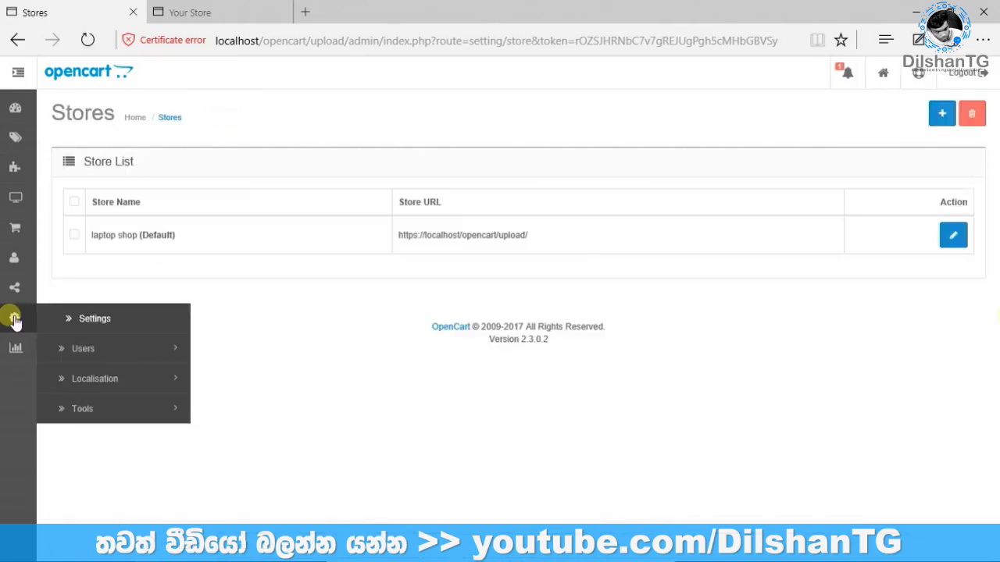
left_click(122, 388)
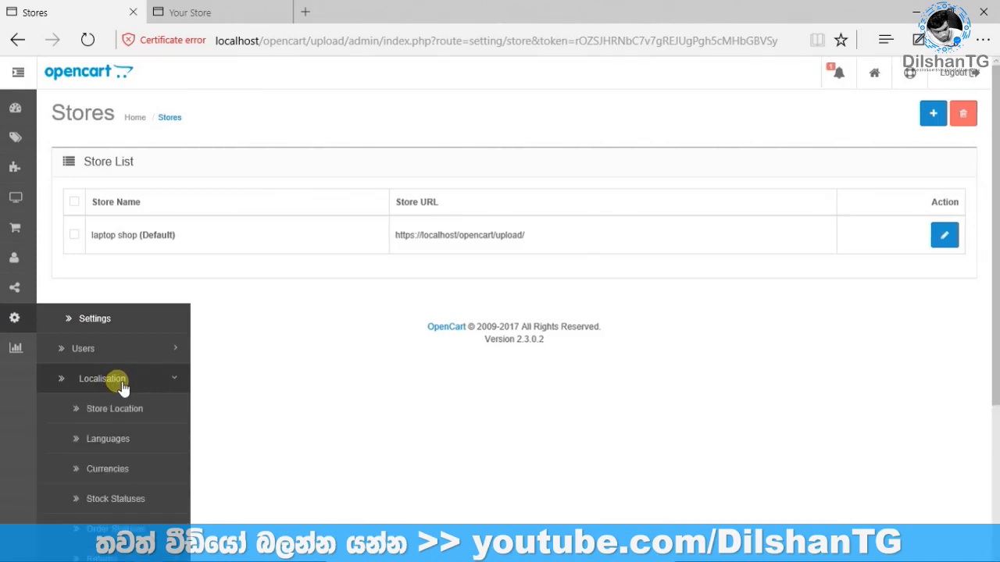
scroll(873, 302, "down", 2)
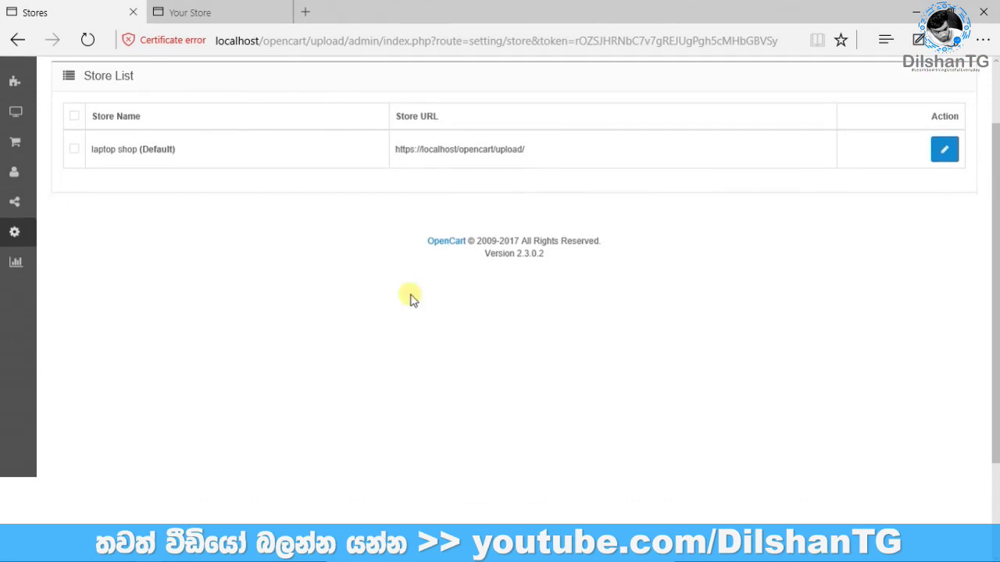
mouse_move(16, 232)
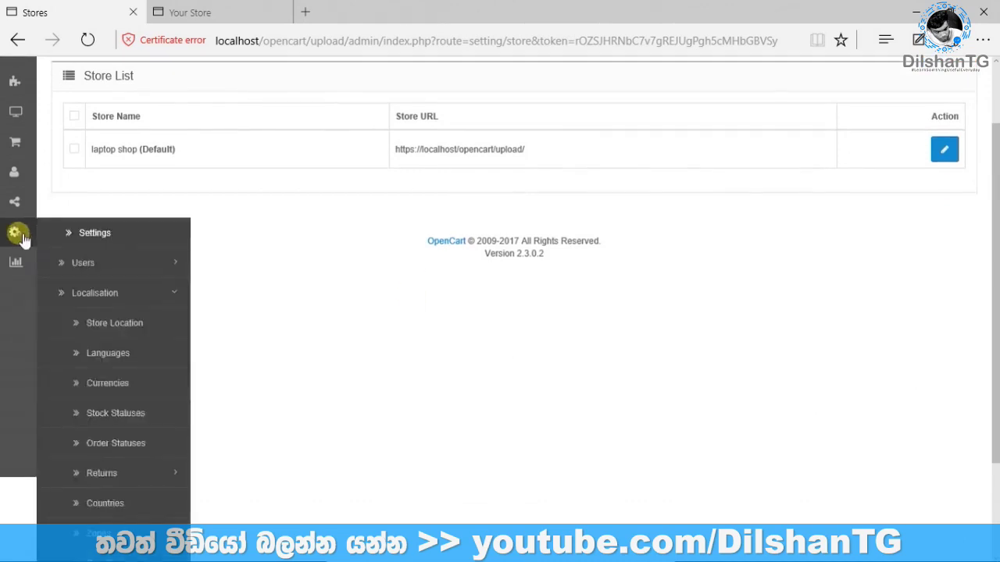
left_click(113, 383)
scroll(110, 254, "down", 3)
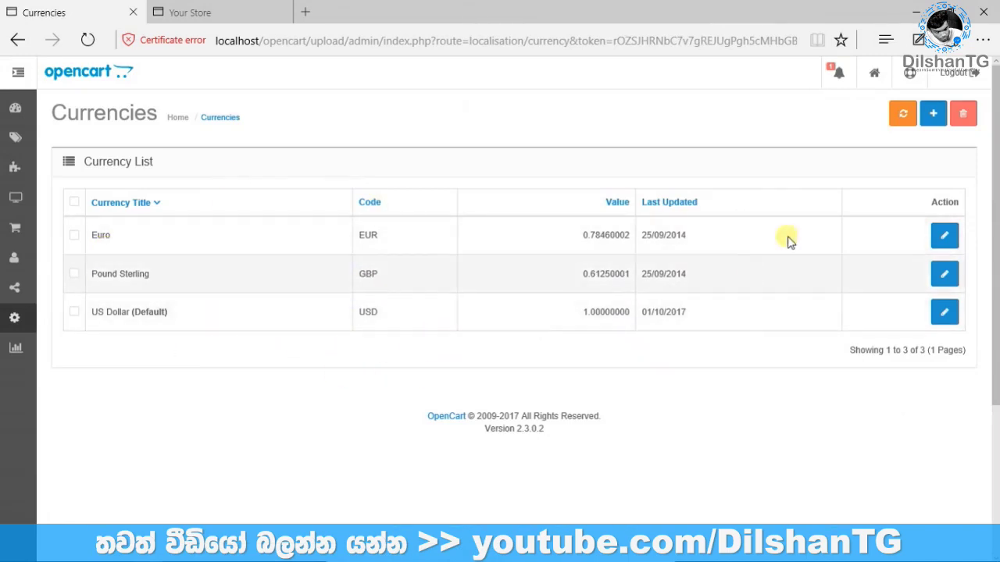
Step: Start a new currency with title LKR, code LKR and left symbol Rs
left_click(941, 119)
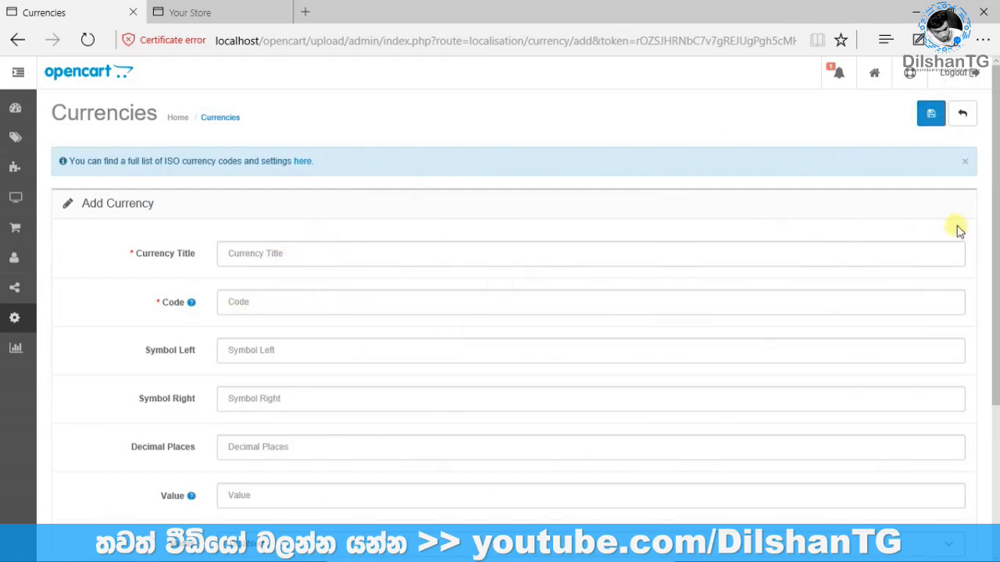
scroll(996, 232, "down", 1)
scroll(996, 232, "down", 2)
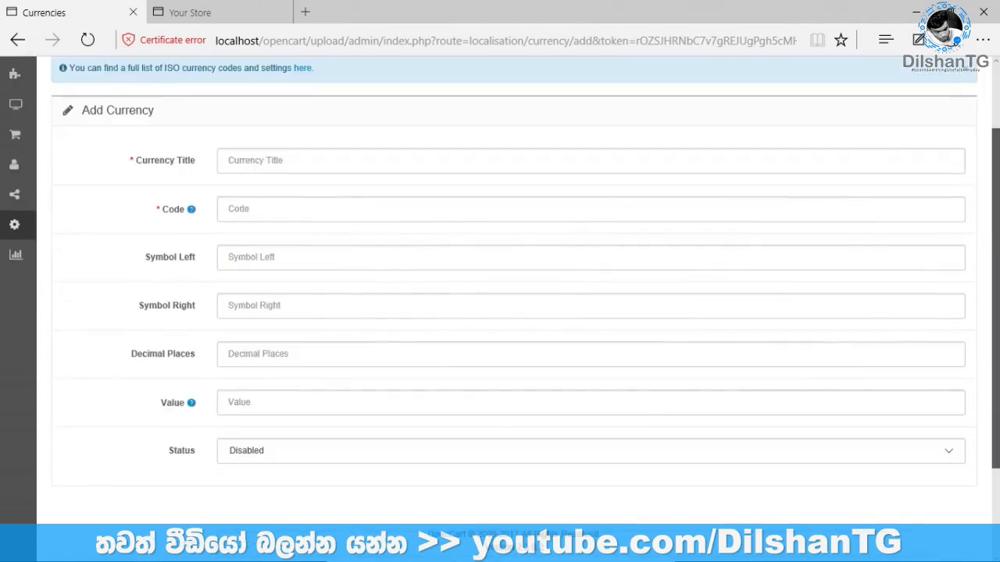
left_click(256, 160)
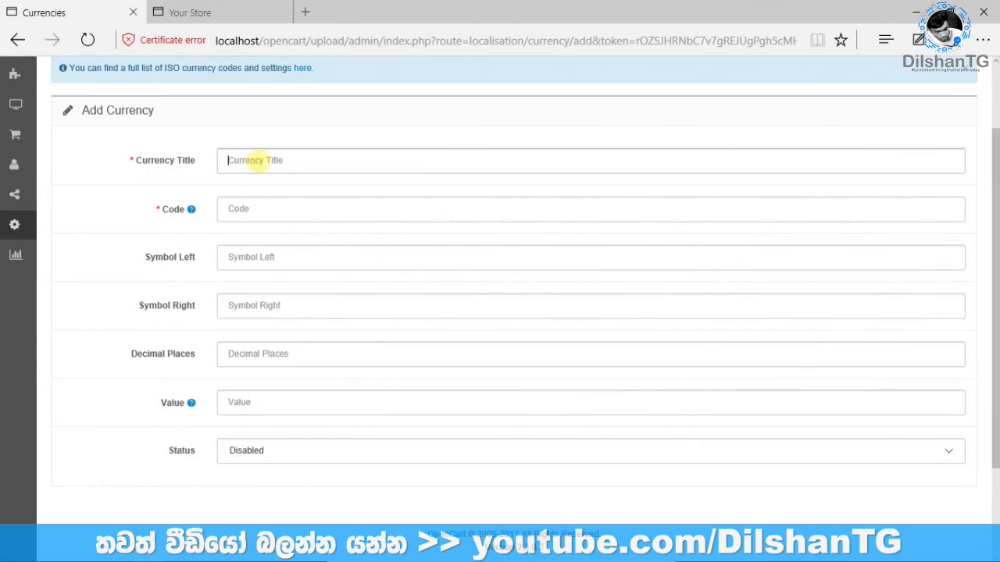
type("LK")
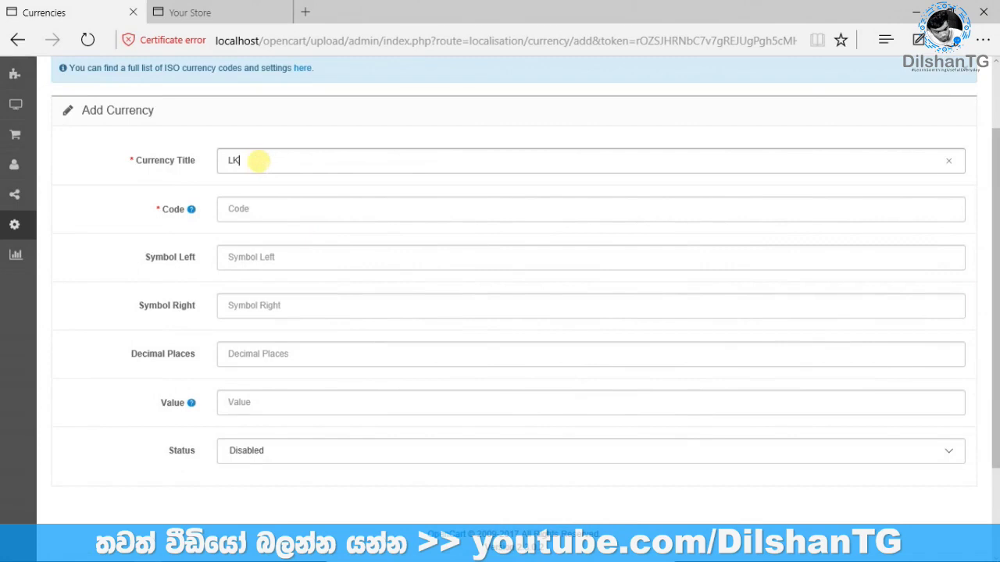
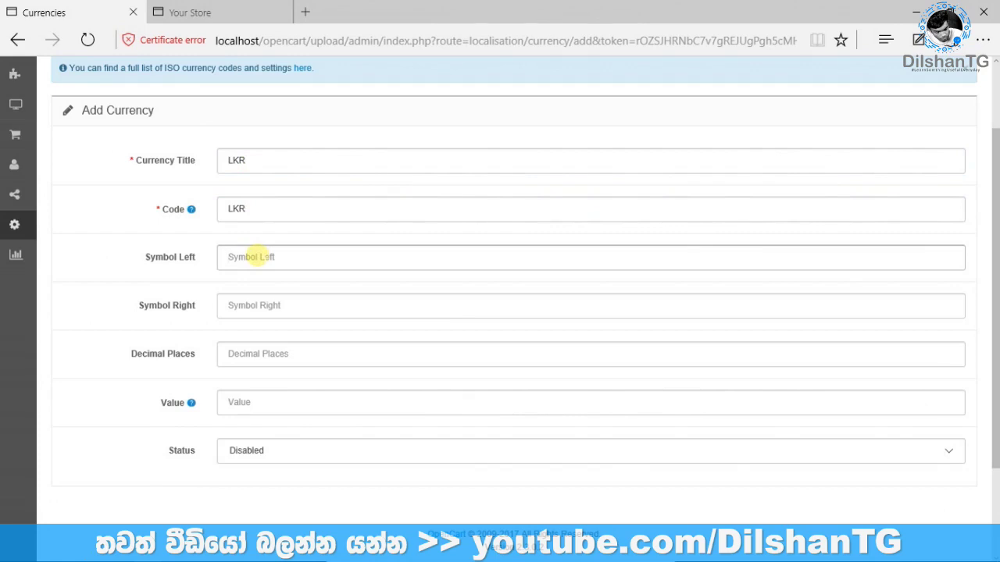
type("RS.")
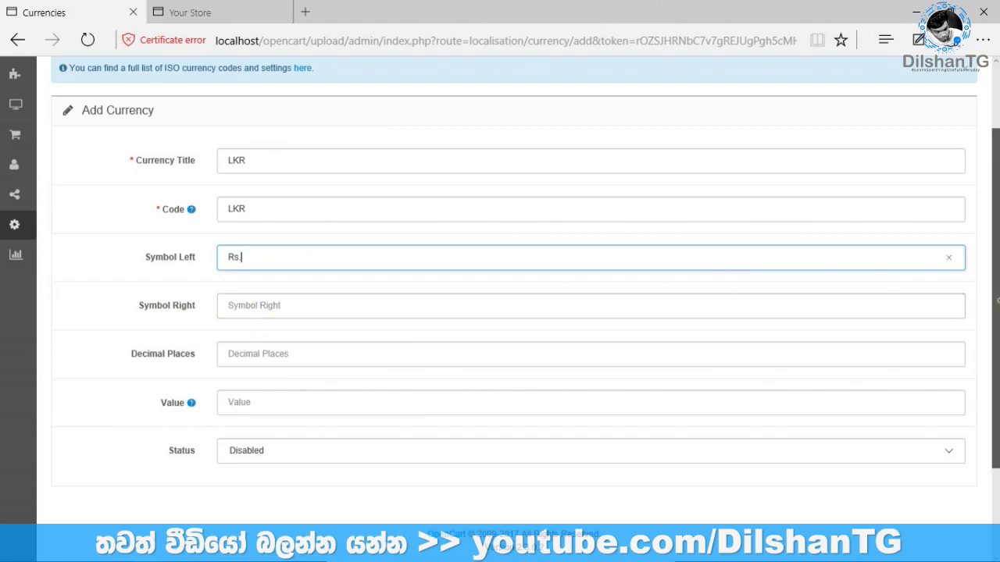
Step: Give the LKR currency 2 decimal places, a value of 1 and Enabled status, and save it
scroll(500, 303, "down", 1)
left_click(273, 280)
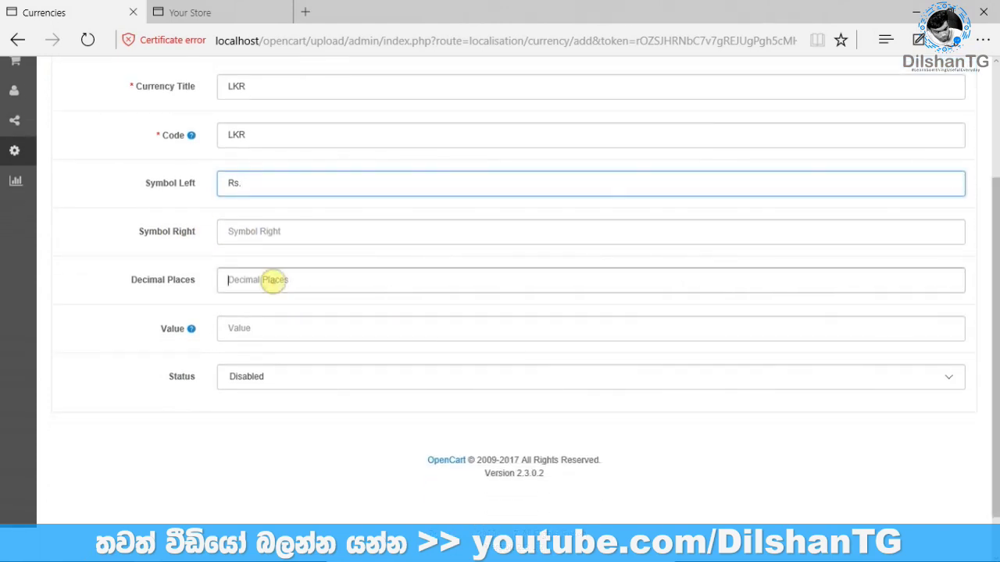
type("2")
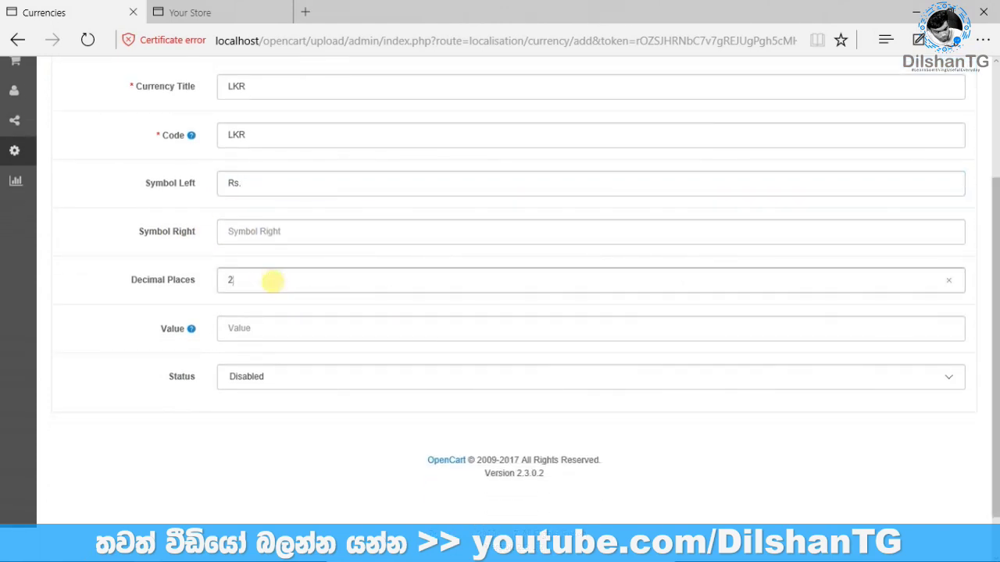
left_click(271, 331)
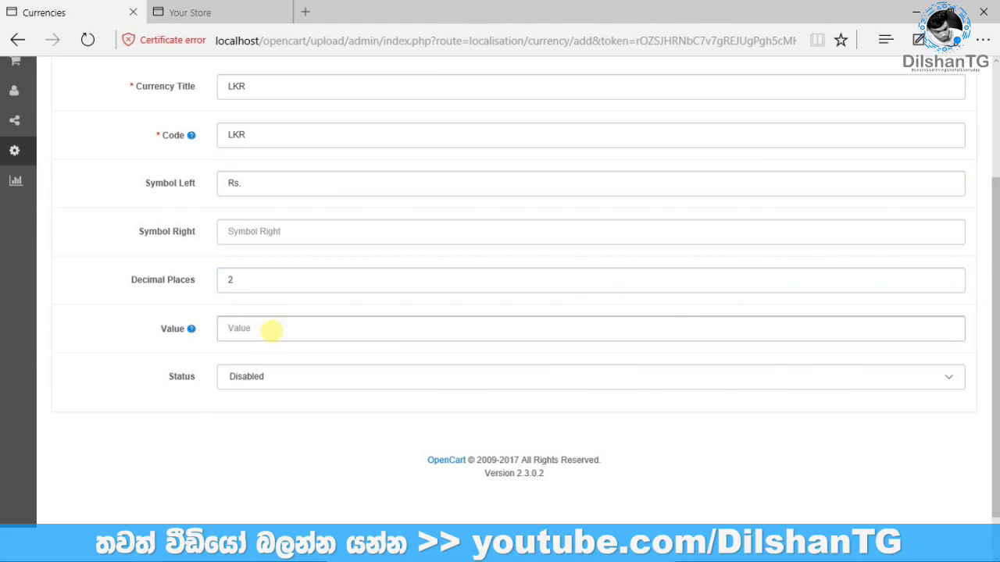
type("1")
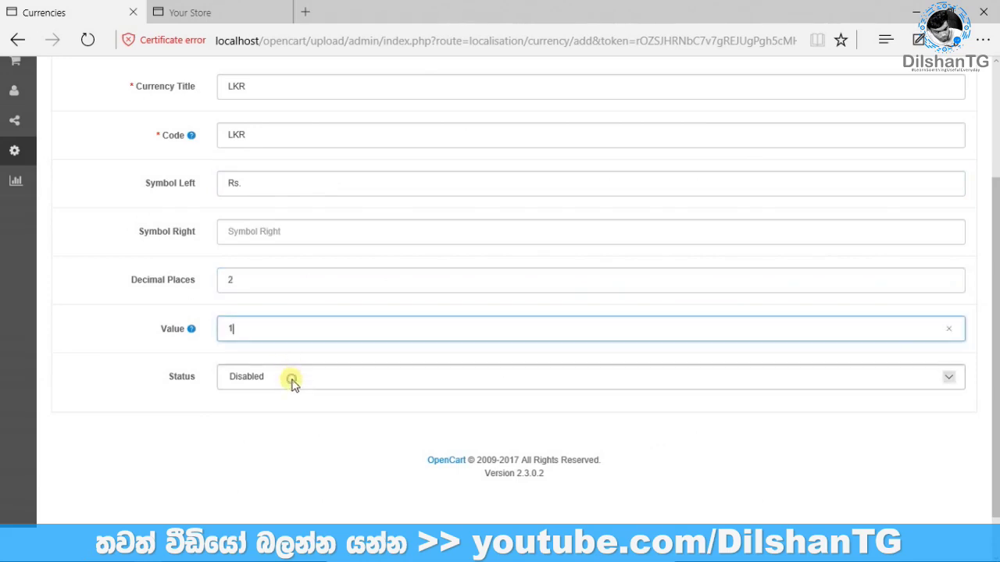
left_click(290, 380)
left_click(260, 370)
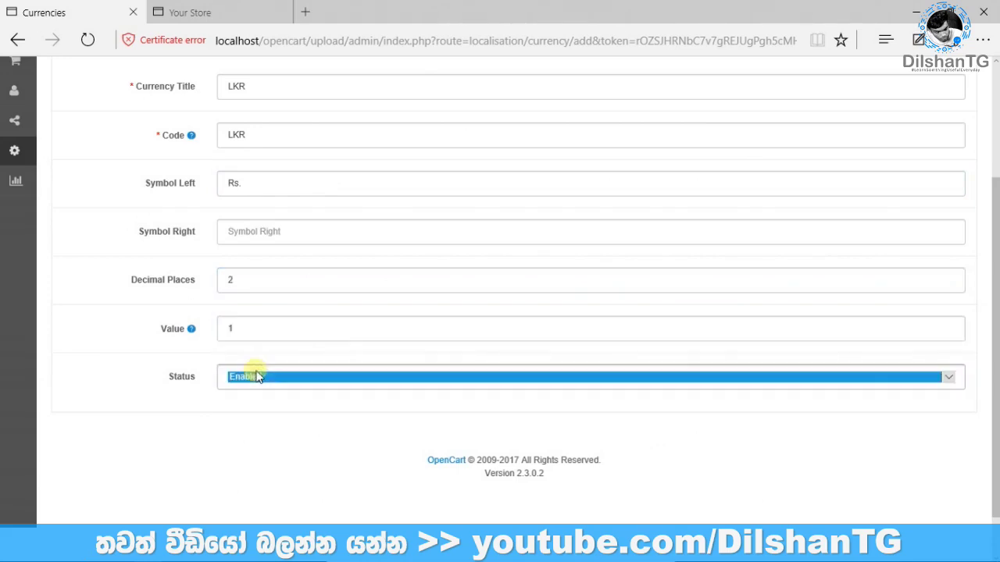
scroll(951, 411, "up", 3)
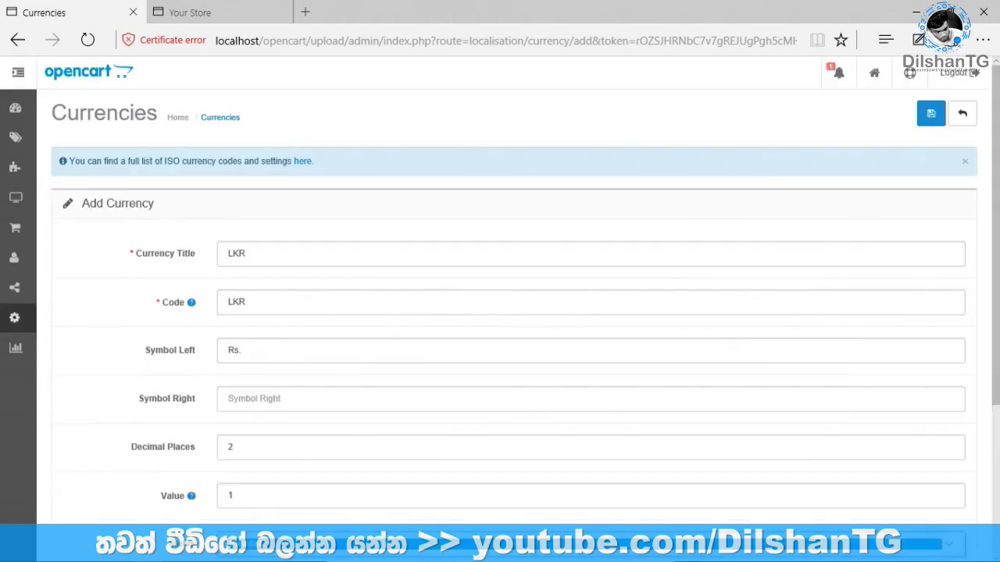
left_click(937, 123)
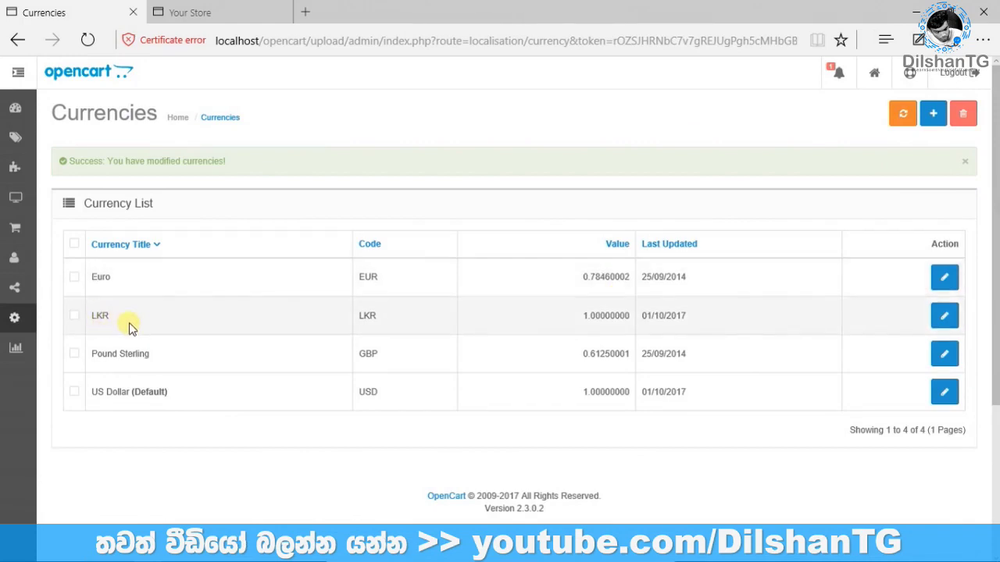
Step: Set the default store's currency to LKR in its local settings and save the settings
mouse_move(18, 315)
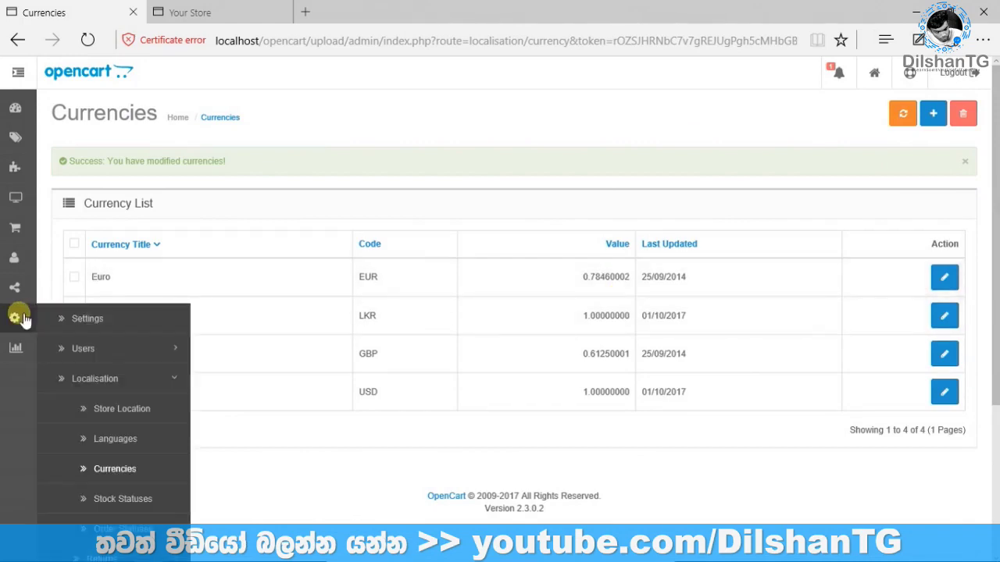
left_click(88, 320)
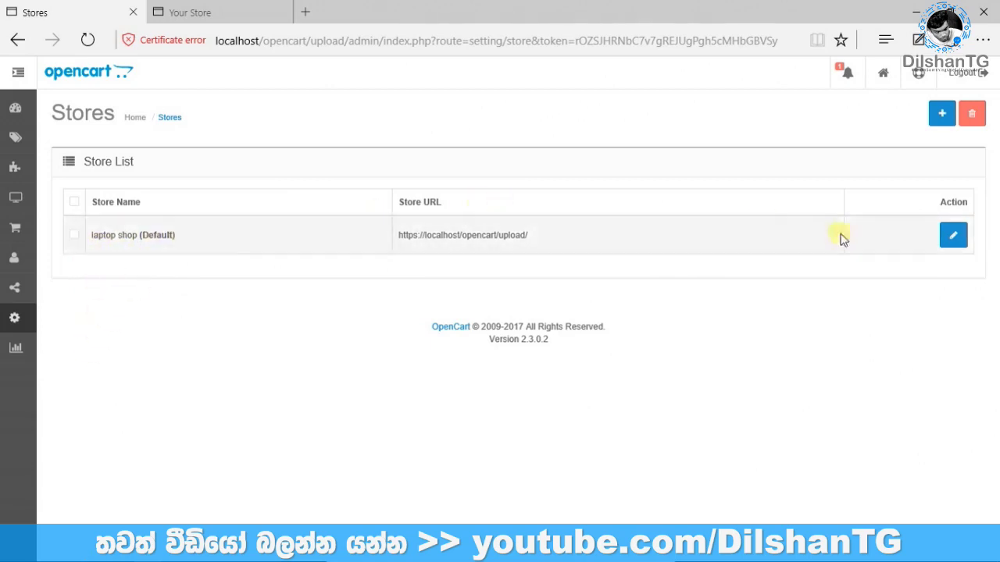
left_click(956, 239)
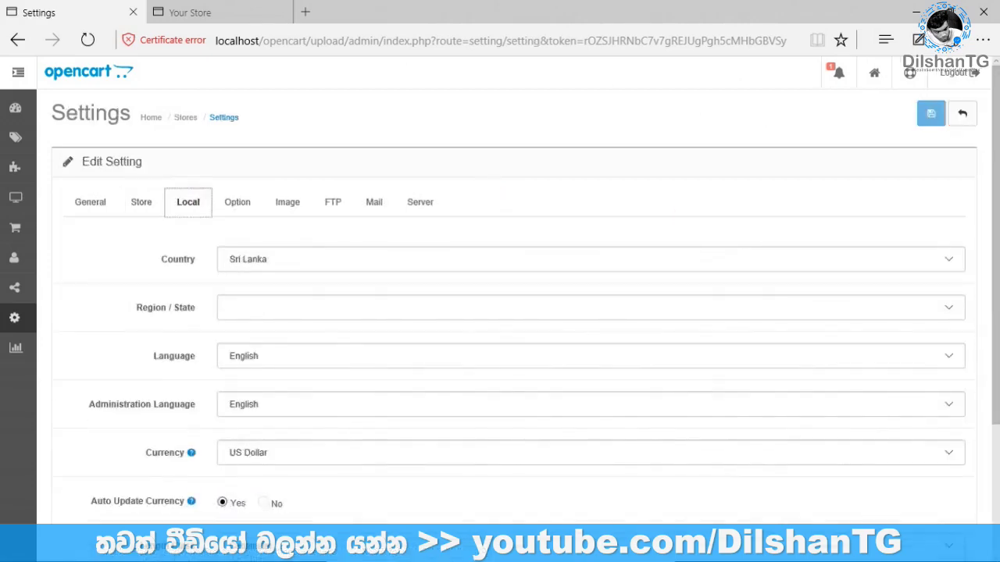
scroll(500, 313, "down", 3)
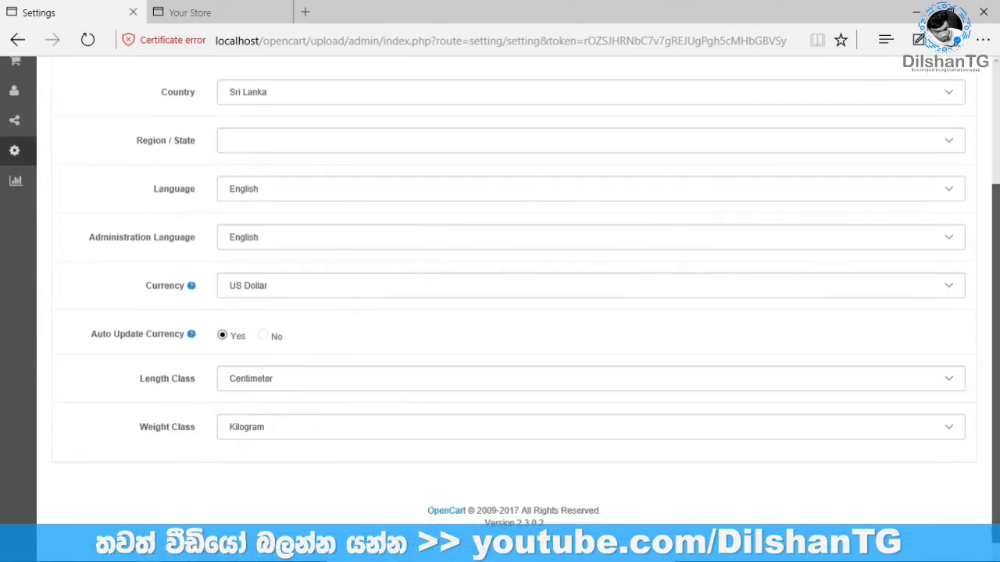
left_click(236, 286)
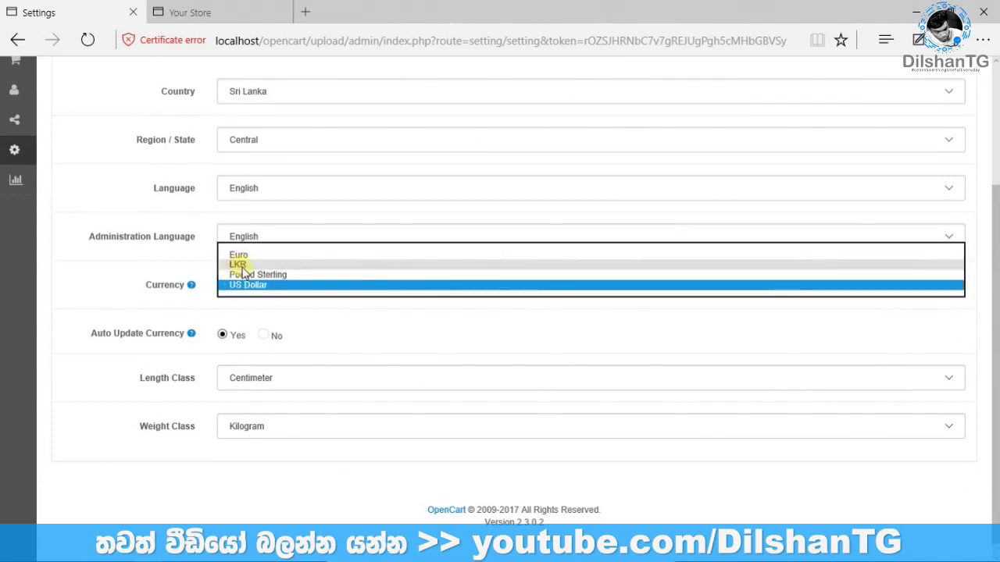
left_click(238, 266)
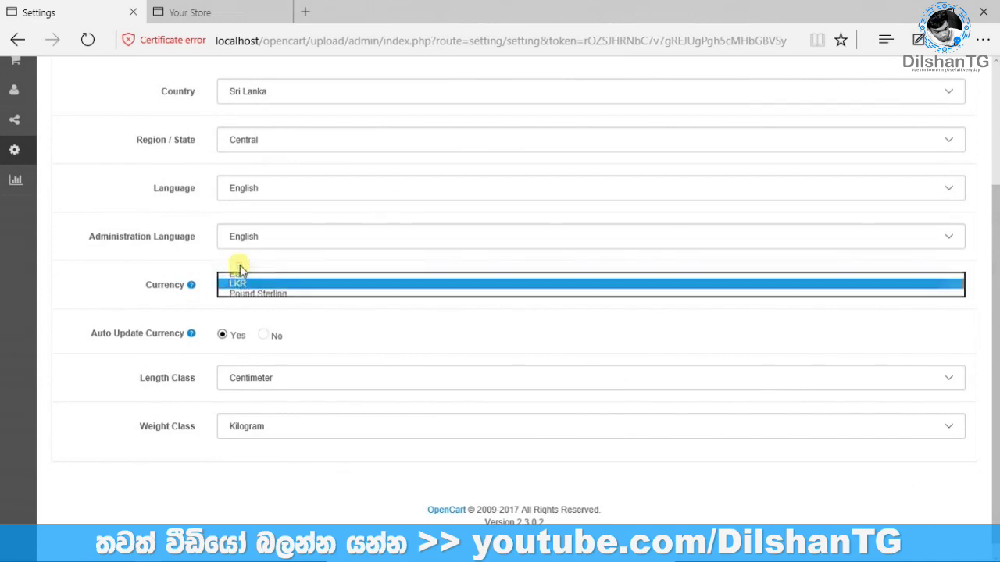
scroll(239, 266, "up", 1)
scroll(949, 161, "up", 3)
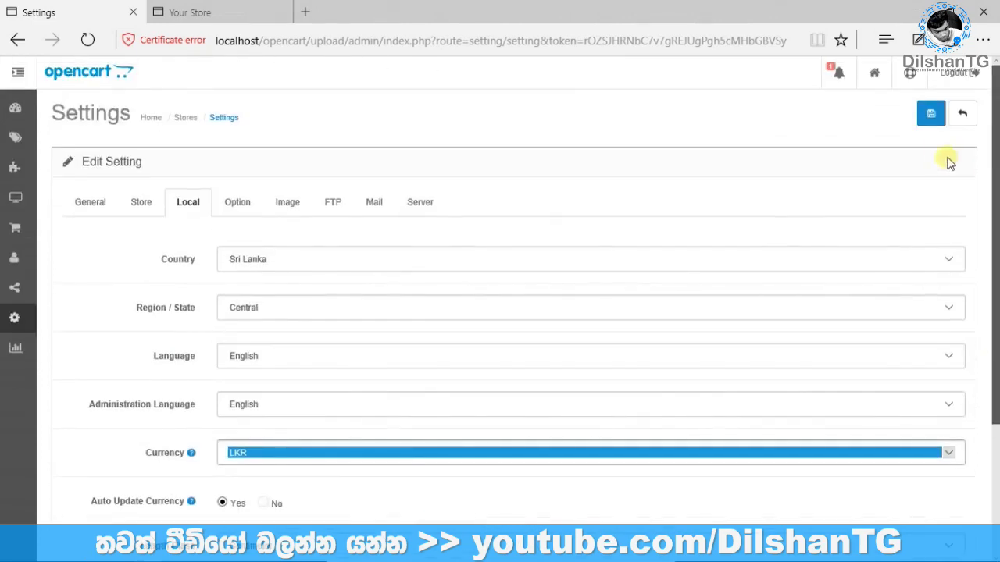
left_click(927, 122)
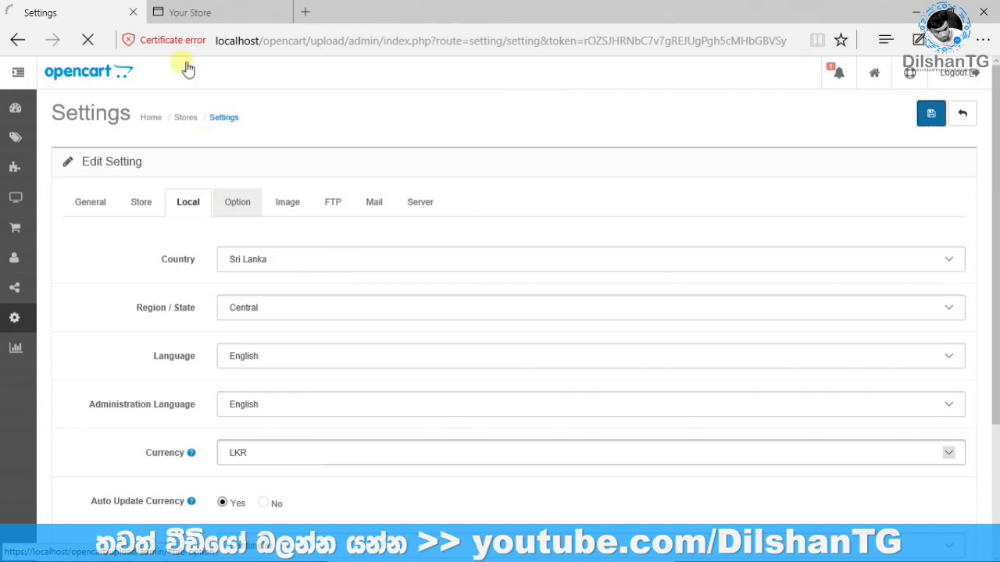
Step: Switch the reloaded storefront's currency to LKR and check the featured products' prices
left_click(194, 9)
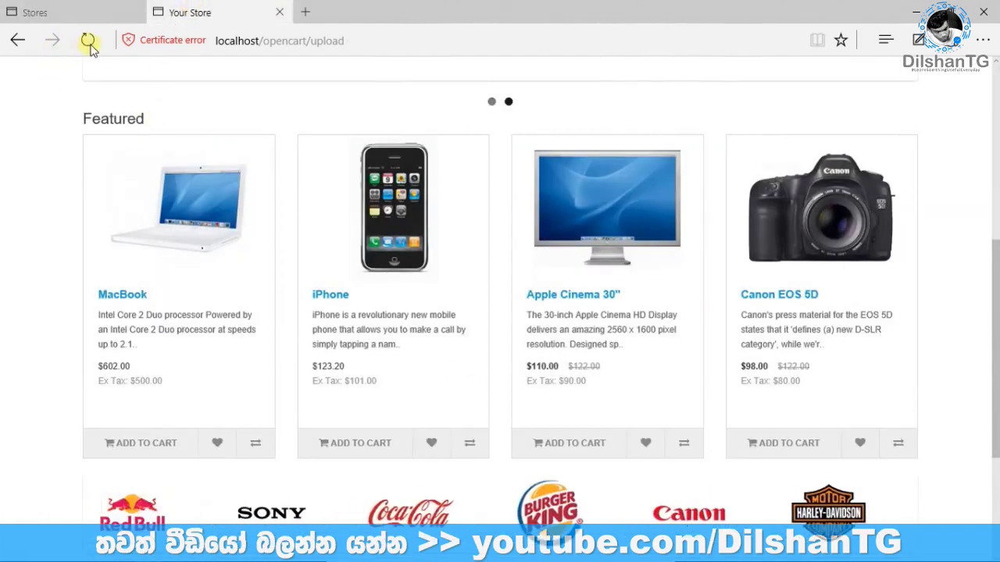
left_click(88, 41)
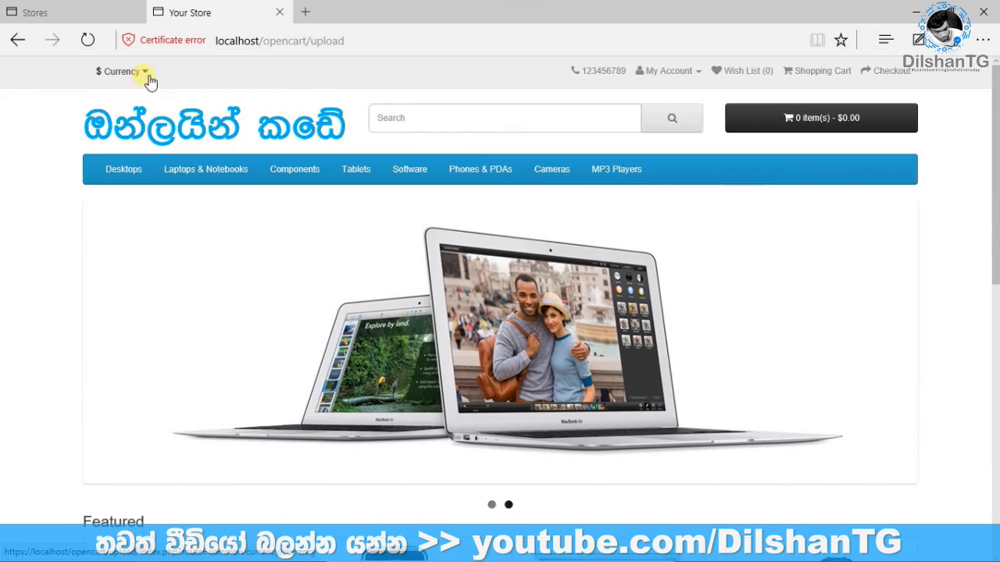
left_click(145, 73)
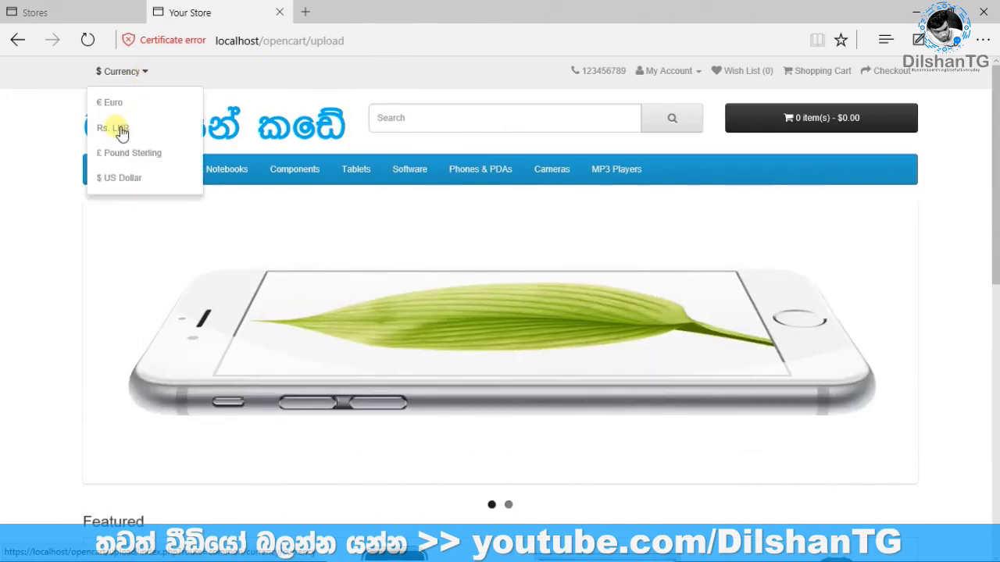
left_click(114, 133)
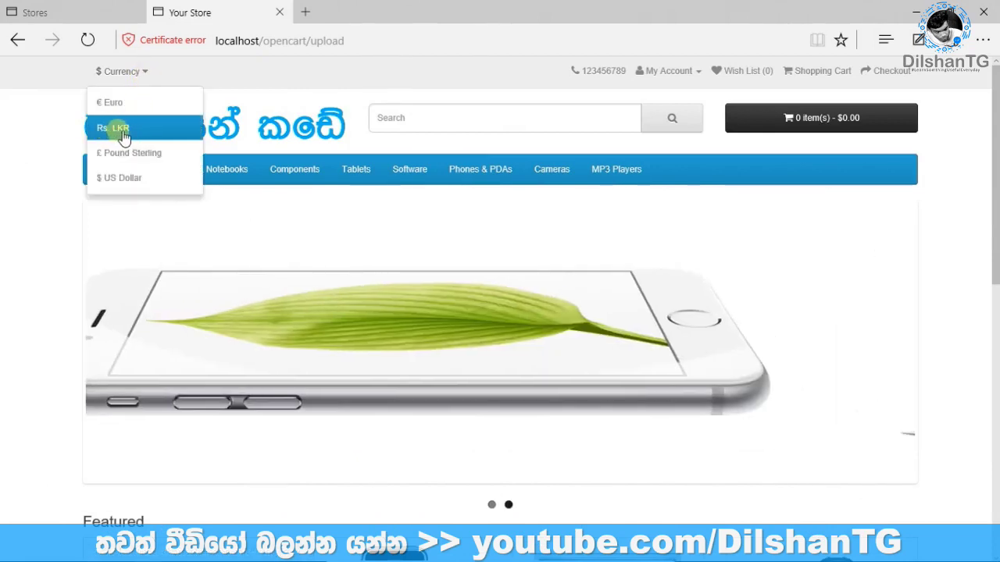
left_click(123, 132)
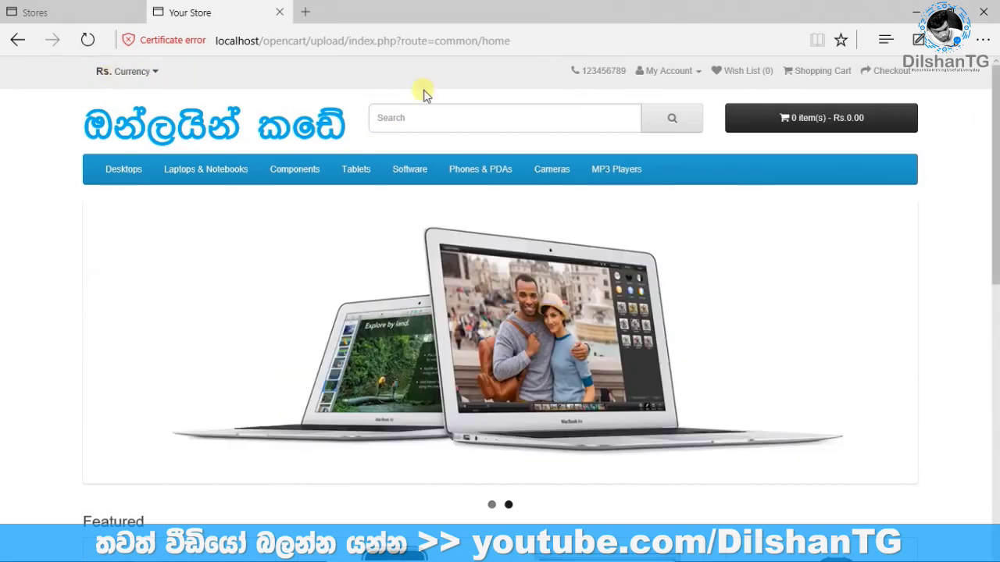
scroll(188, 354, "down", 5)
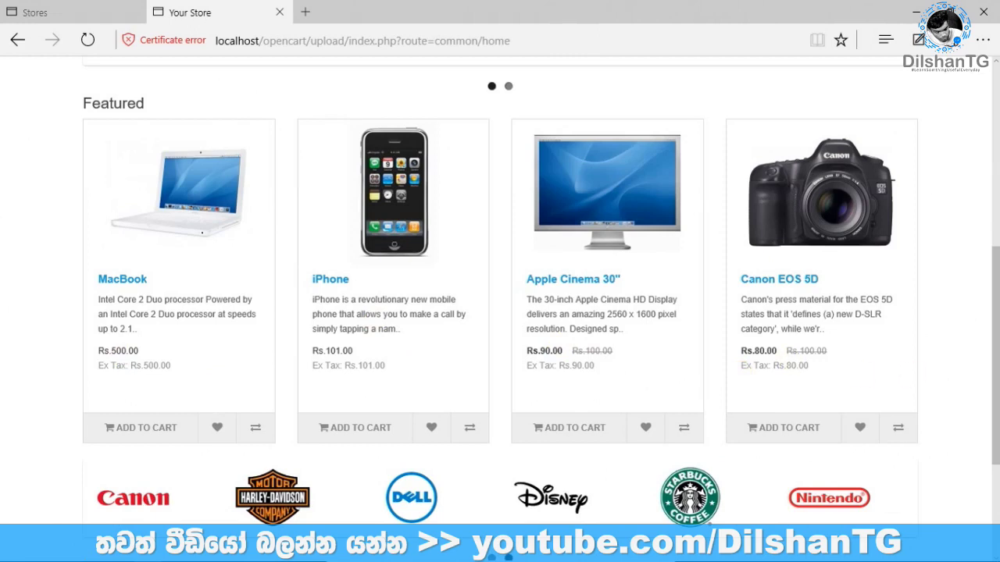
scroll(500, 313, "up", 5)
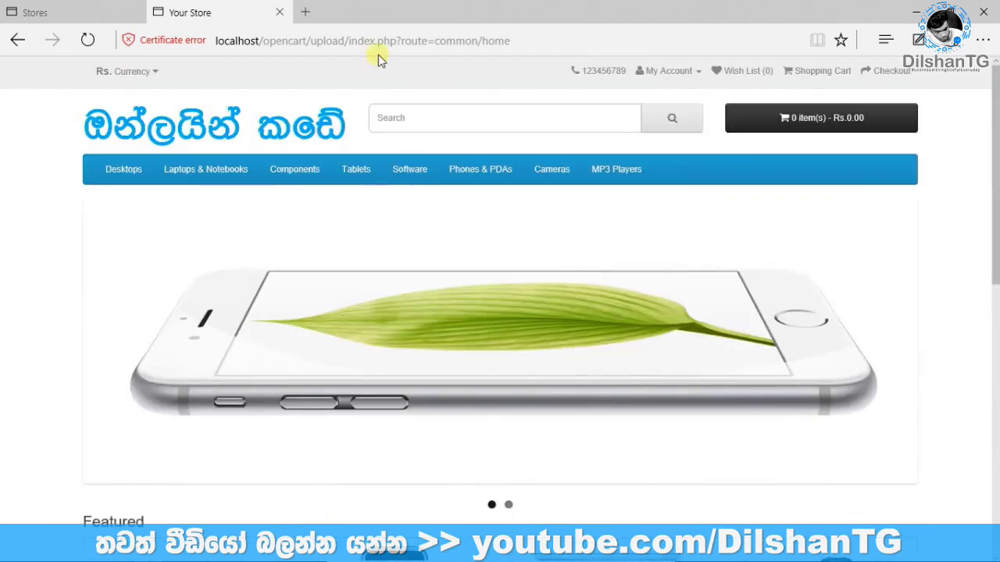
Step: Open the default store's settings in the admin and examine its meta title, meta tag description and meta tag keywords fields
left_click(88, 12)
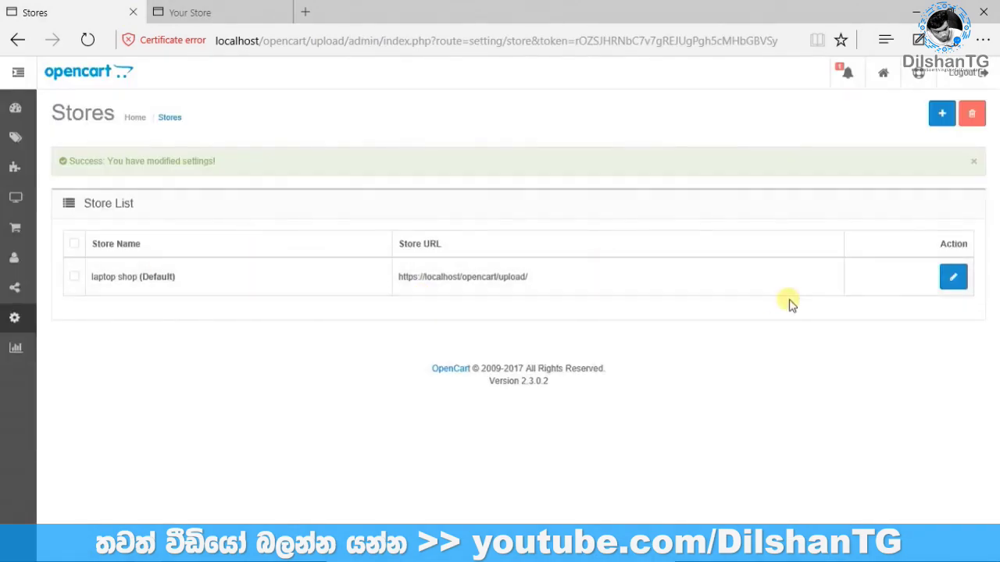
left_click(954, 279)
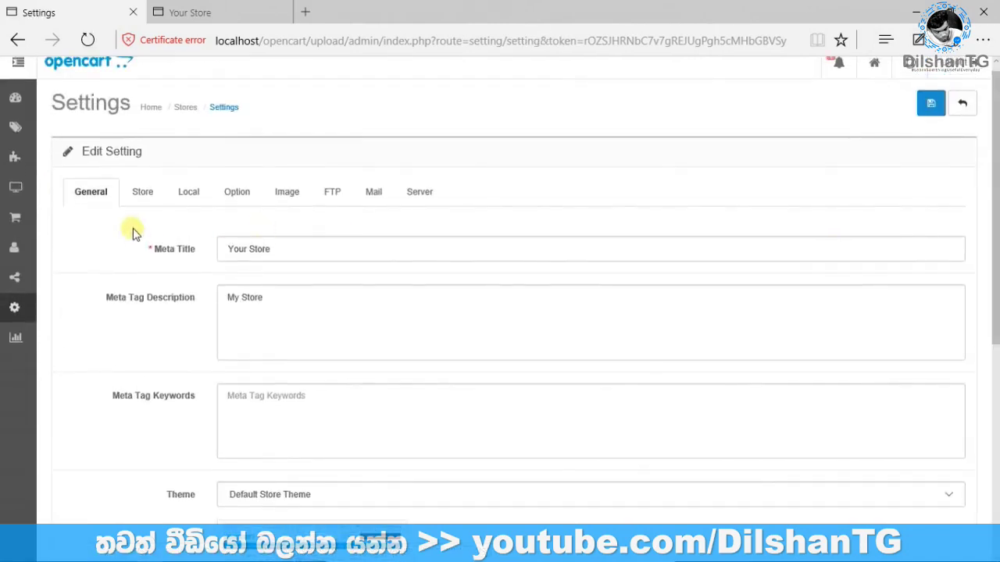
left_click(269, 249)
left_click(264, 299)
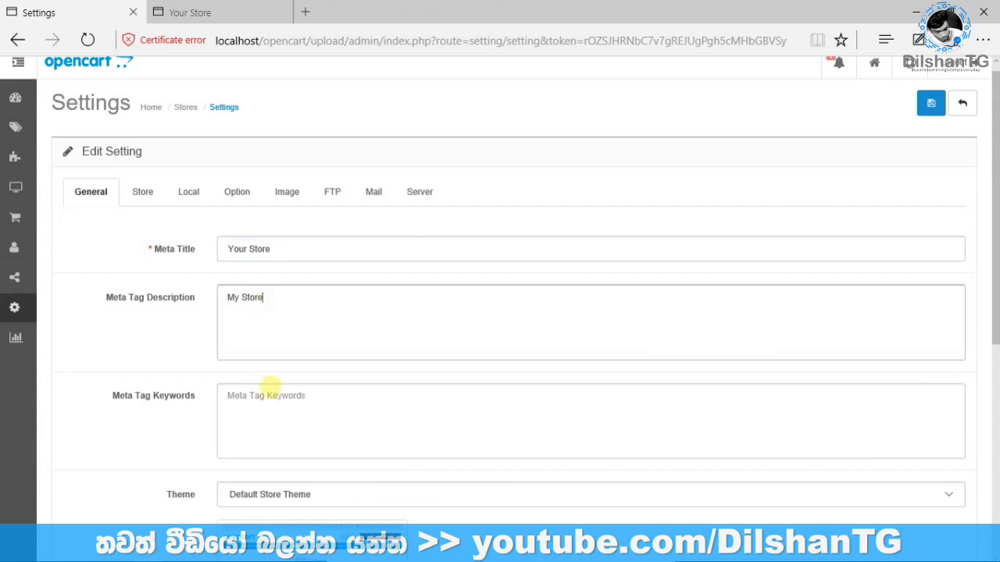
left_click(272, 402)
left_click(114, 295)
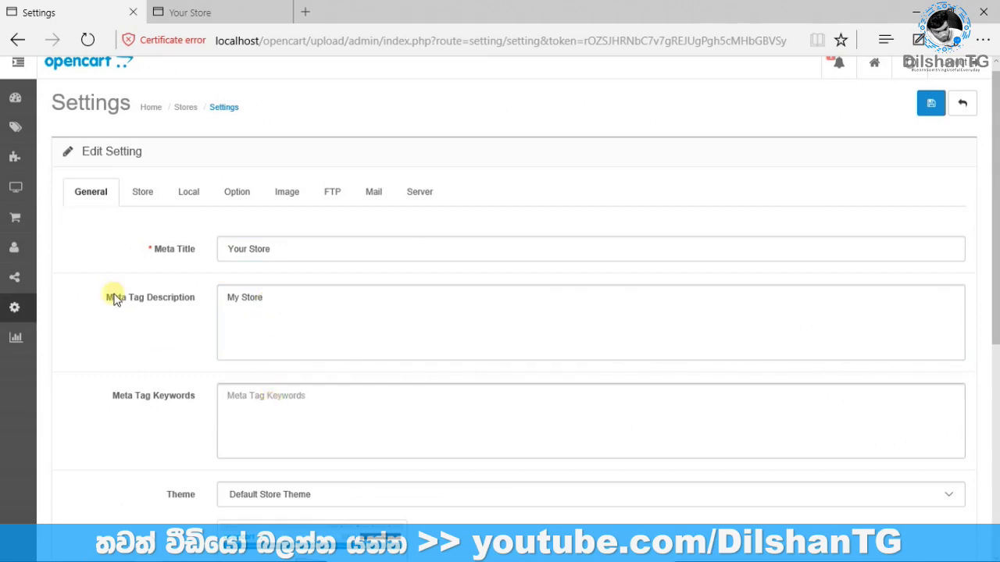
left_click(273, 250)
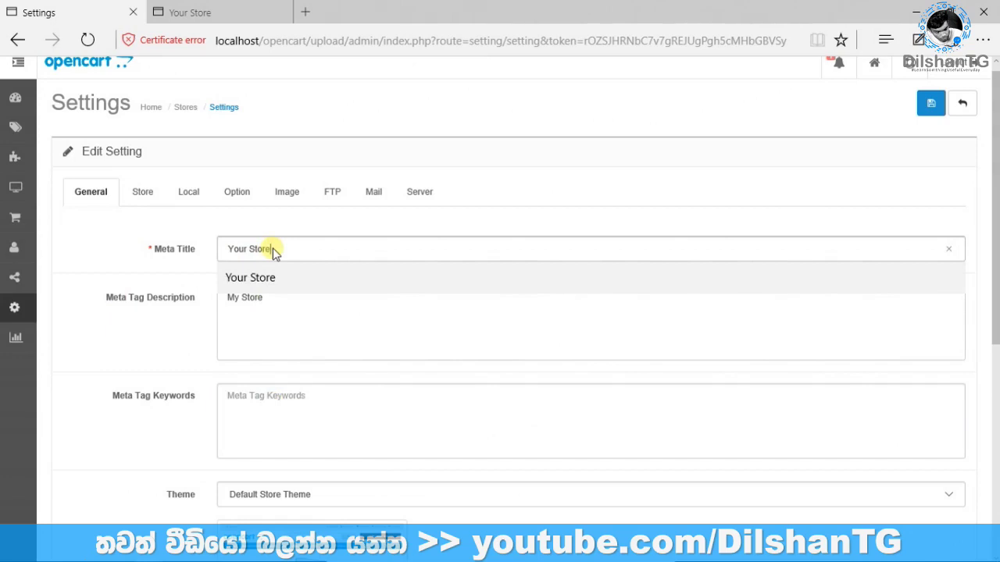
left_click(179, 299)
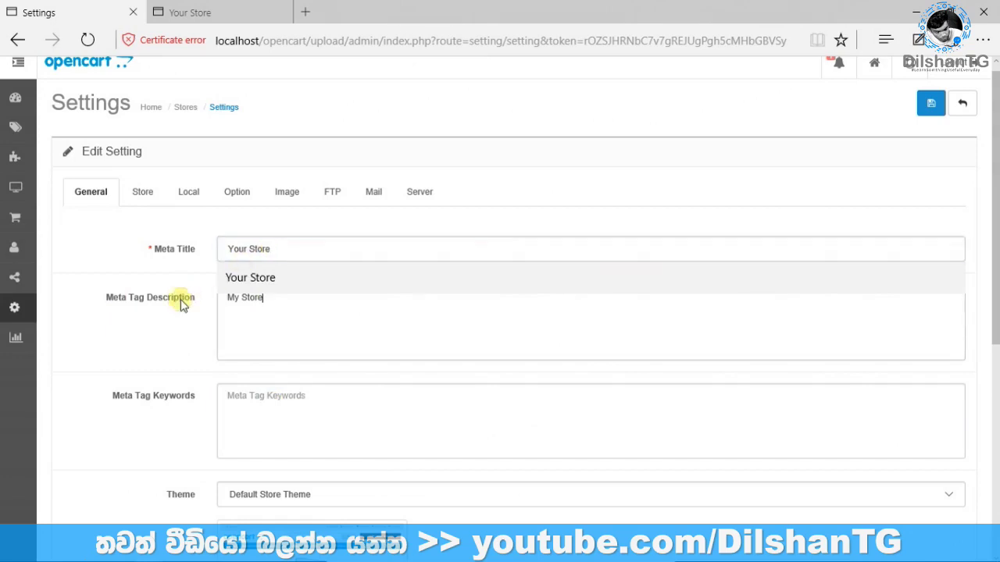
left_click(280, 247)
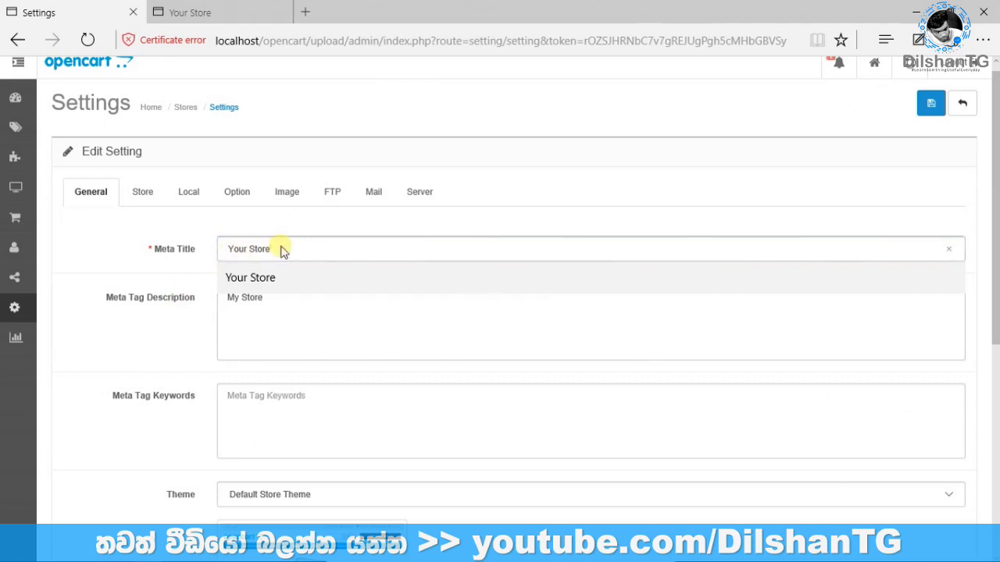
left_click(283, 310)
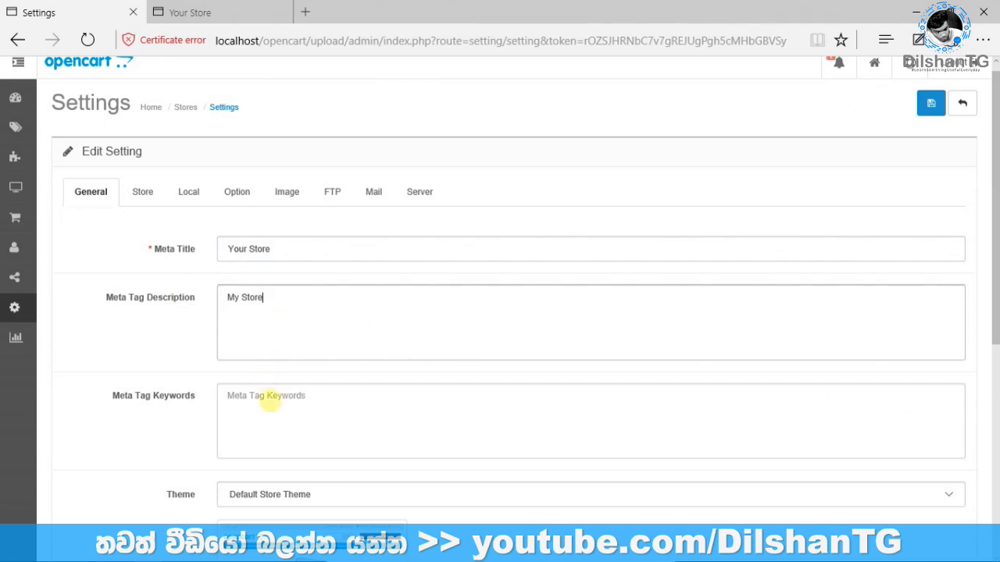
Step: Enter "klklk , lklk , lklkoko , njnjn ," as the store's meta tag keywords
left_click(271, 407)
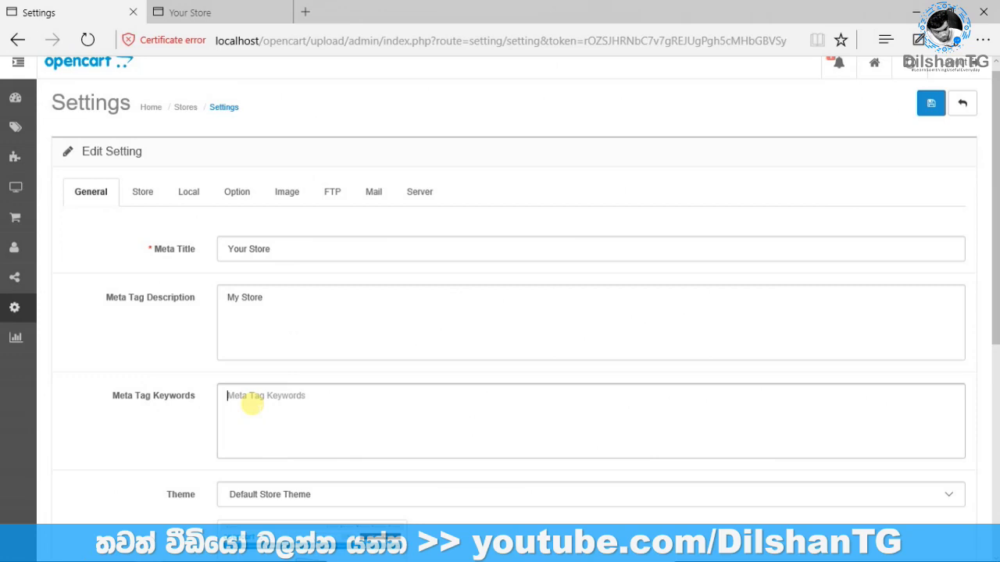
type("klklk , iklk , lklkoko , njnjn ,")
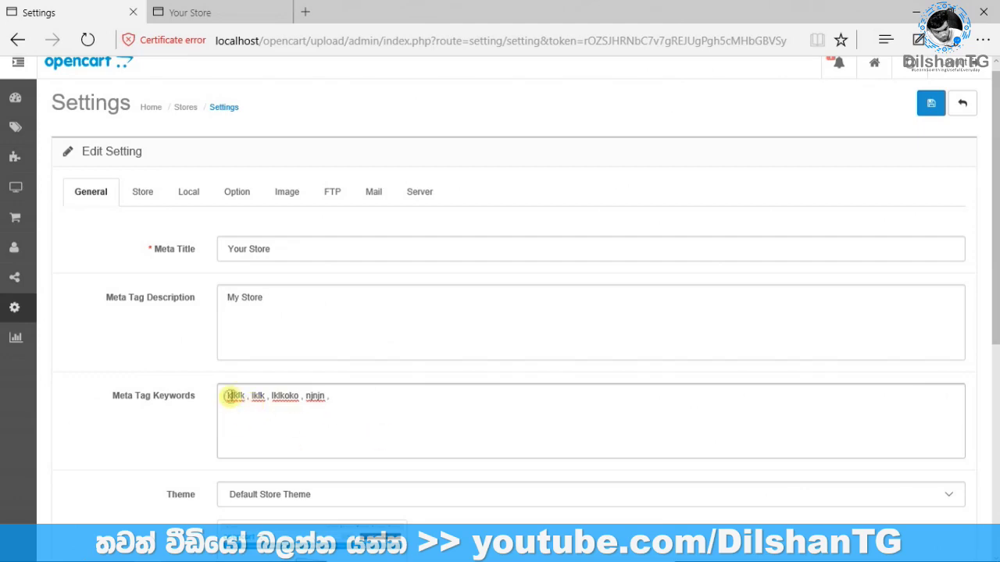
left_click(229, 396)
Step: Review the theme, default layout, store, local and option settings of the default store, and return to the storefront
scroll(228, 396, "down", 2)
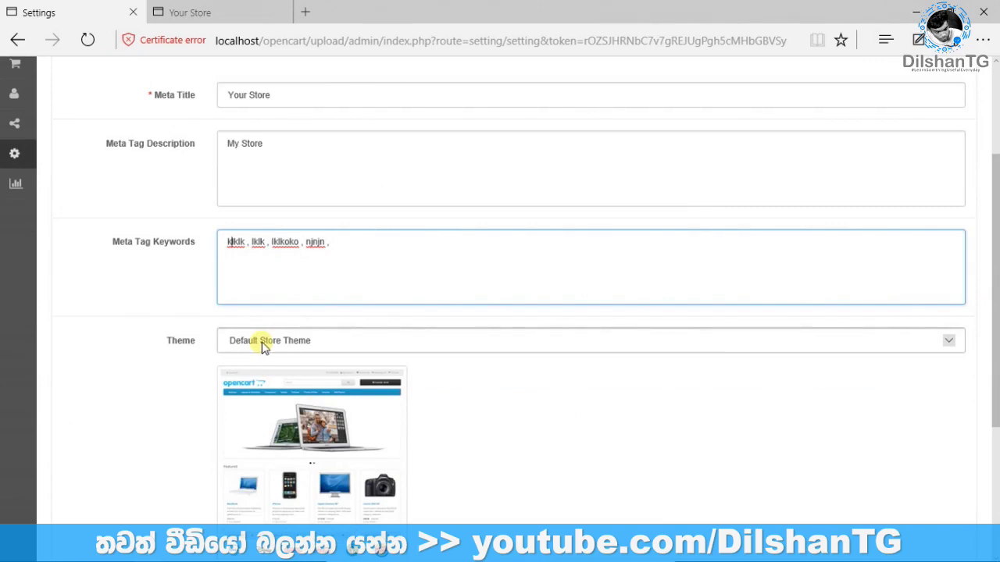
left_click_drag(995, 331, 995, 492)
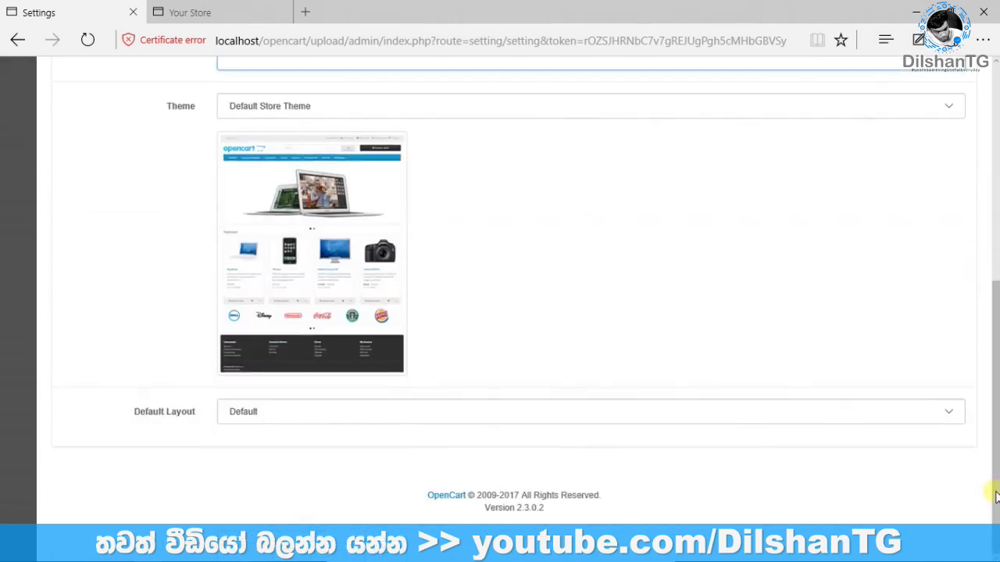
left_click_drag(994, 494, 992, 461)
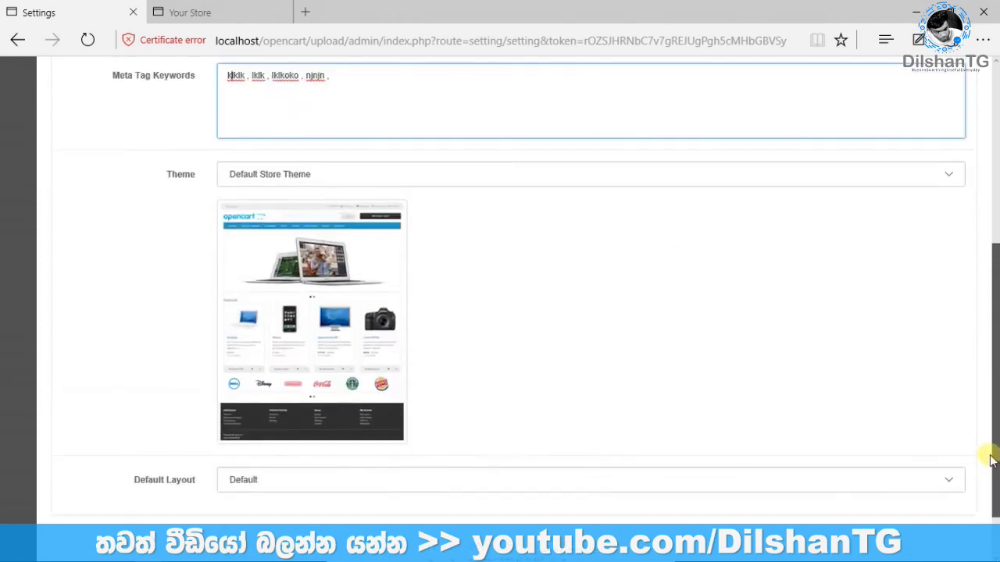
scroll(990, 461, "up", 5)
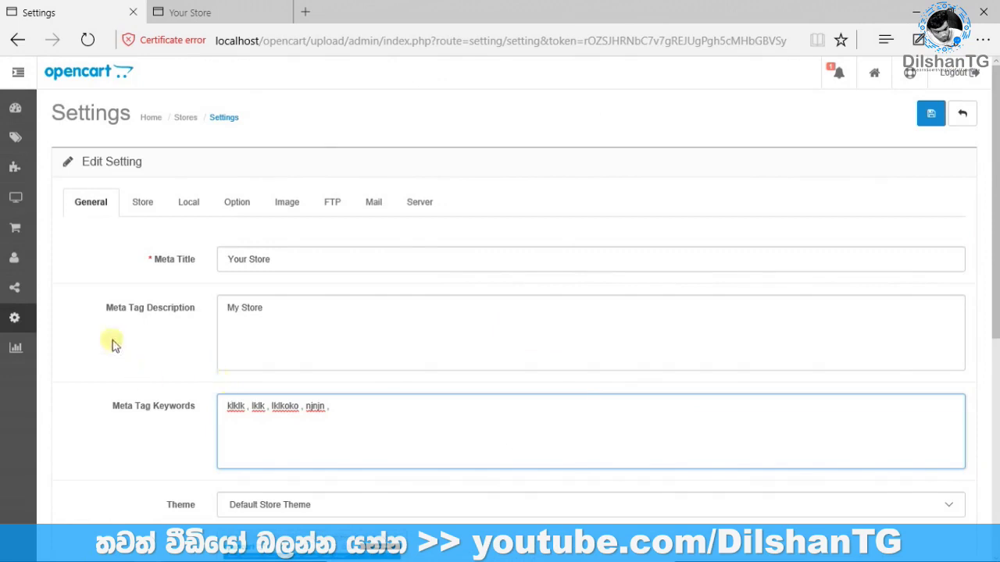
left_click(143, 213)
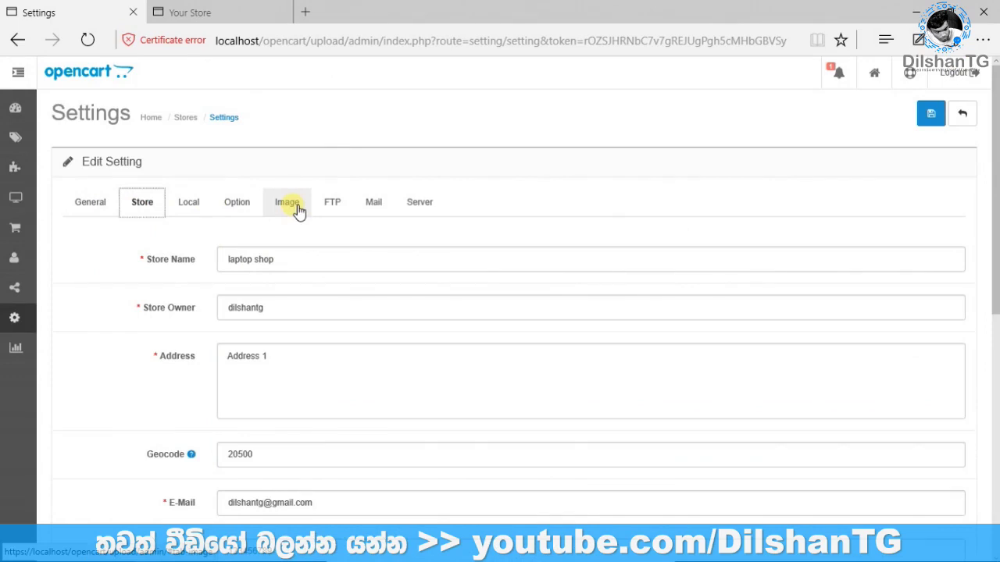
left_click(190, 206)
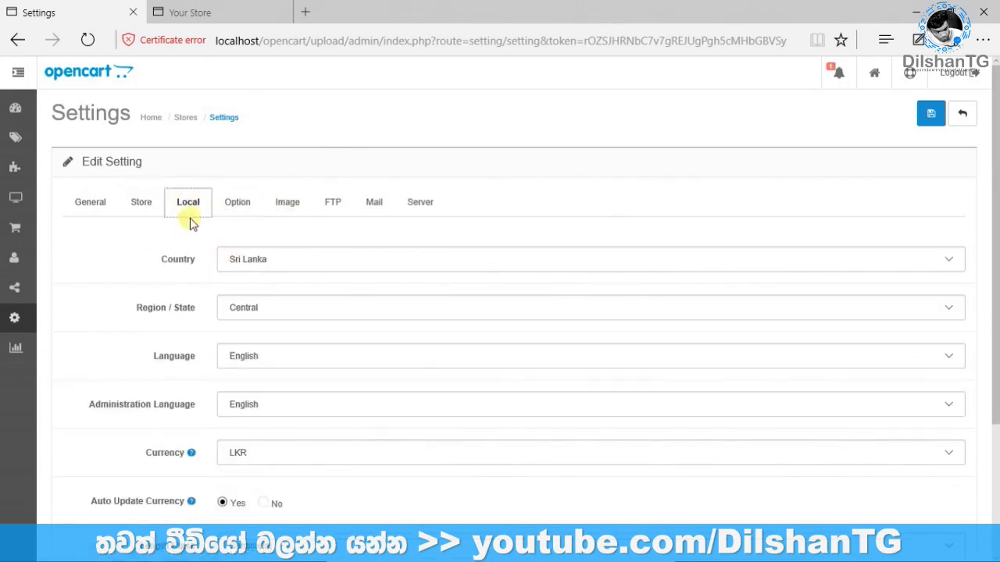
left_click(232, 205)
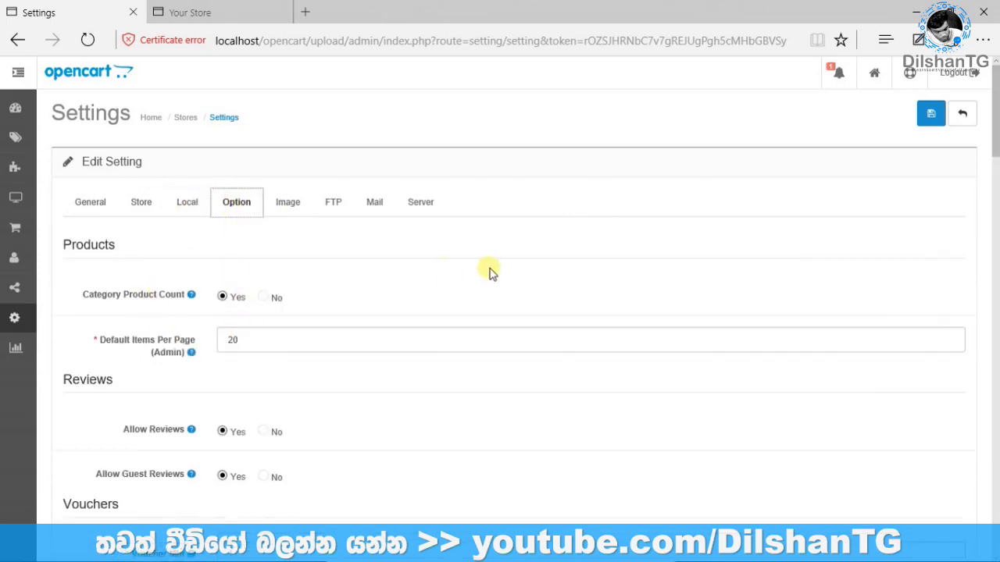
scroll(500, 312, "down", 2)
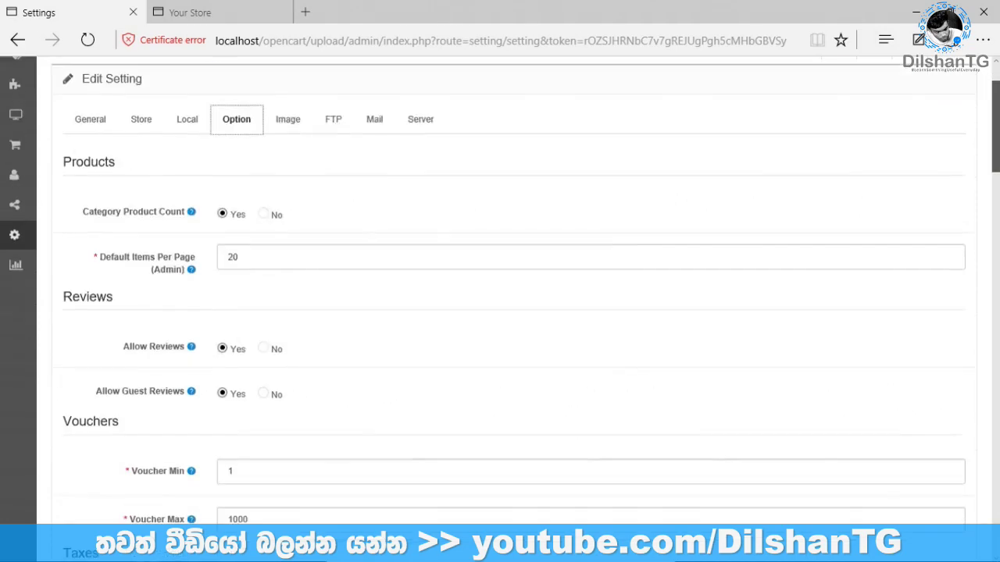
scroll(500, 313, "down", 3)
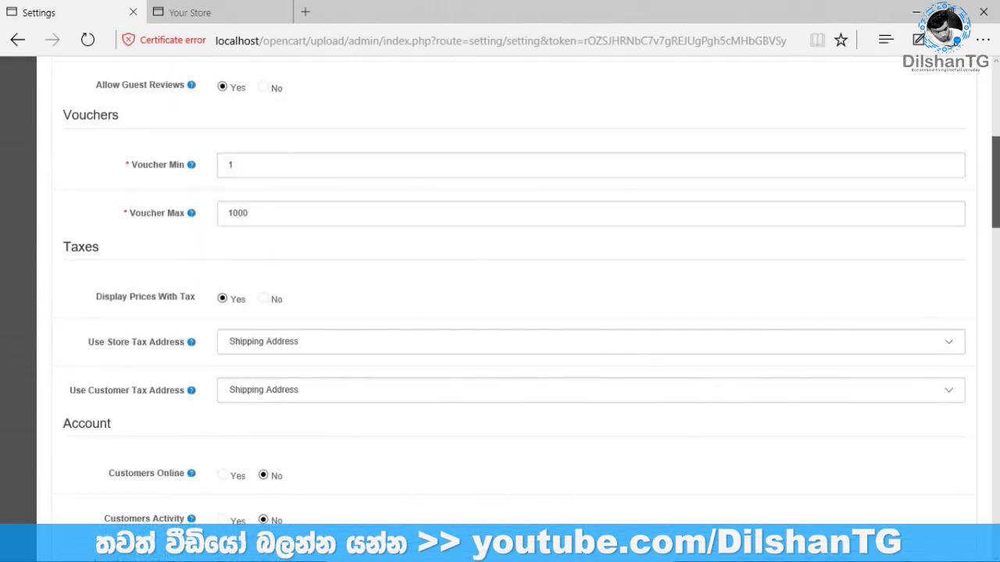
scroll(500, 312, "up", 5)
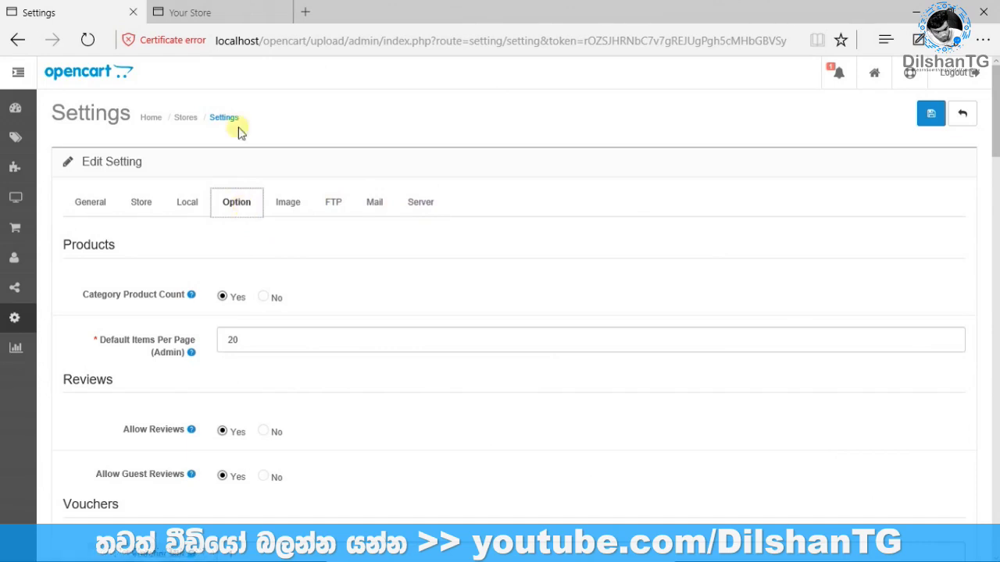
key("ctrl+Tab")
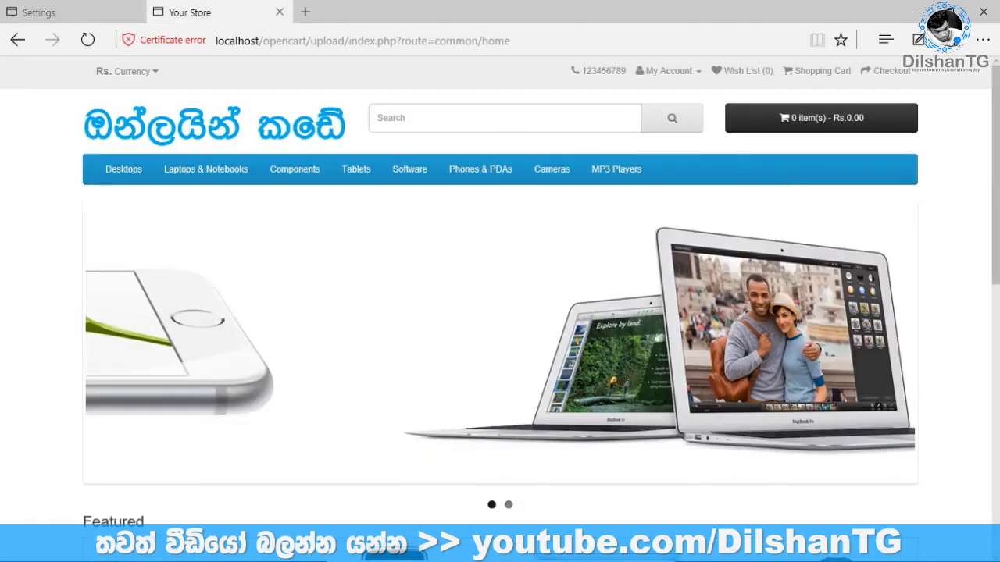